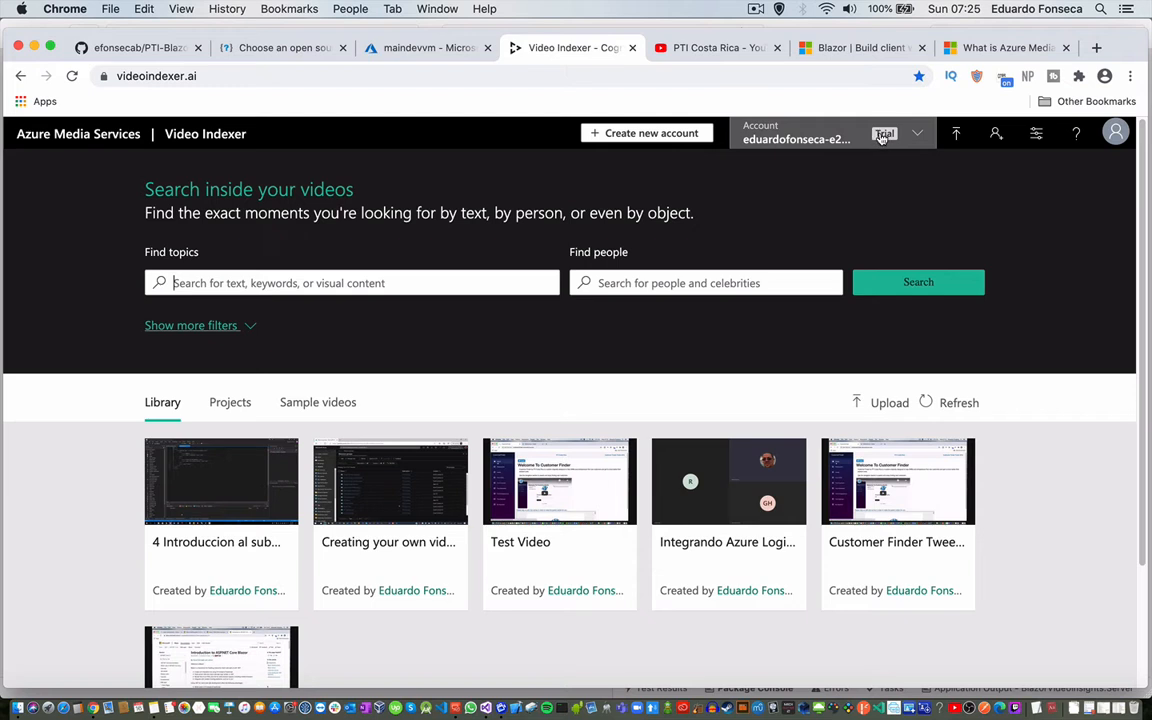
Open the trial account's settings and examine the account upload limit.
{"action": "mouse_move", "coordinate": [881, 137]}
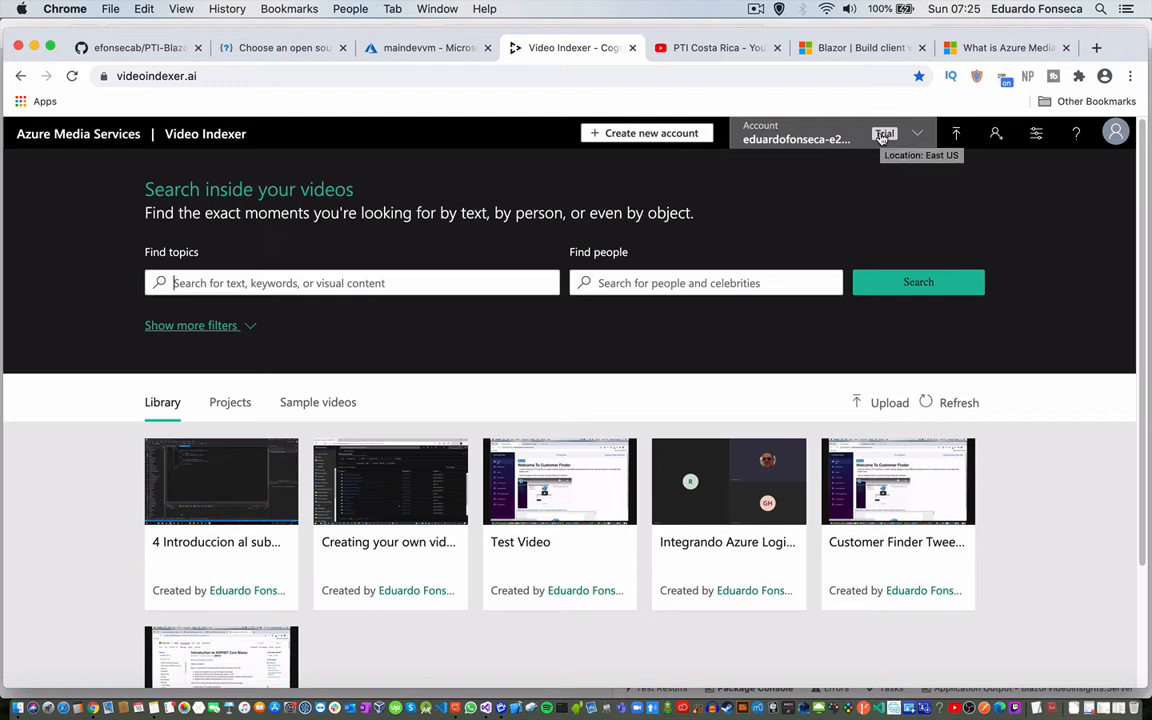
{"action": "left_click", "coordinate": [882, 136]}
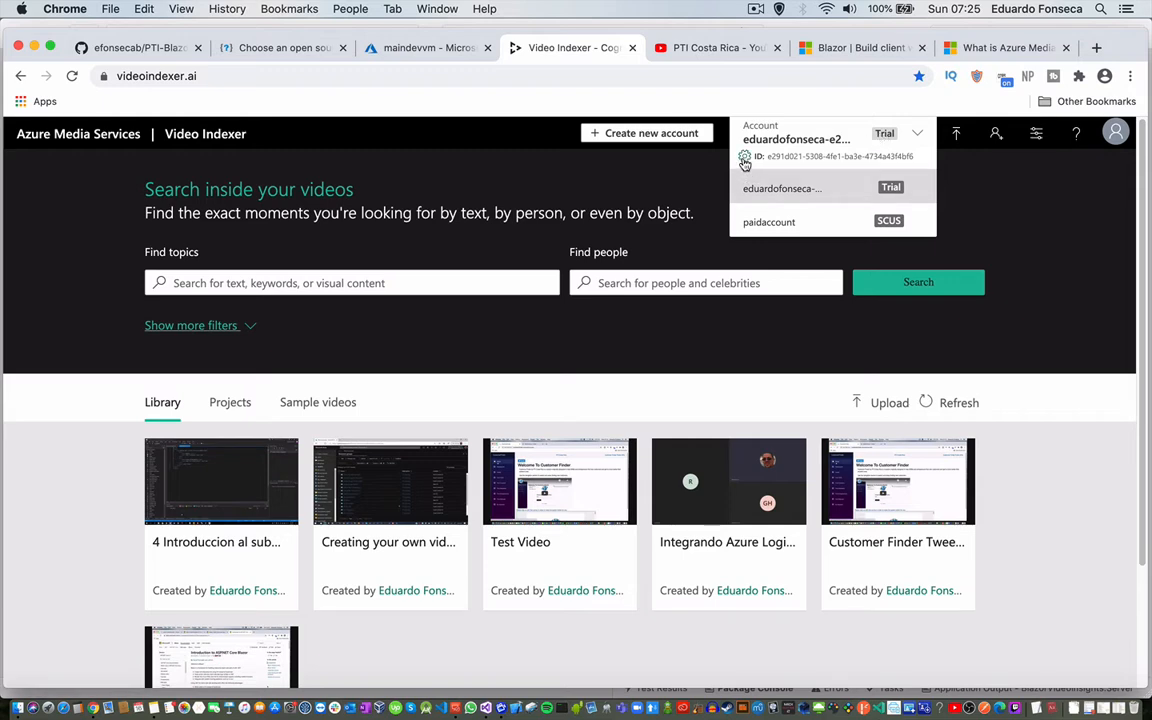
{"action": "left_click", "coordinate": [744, 159]}
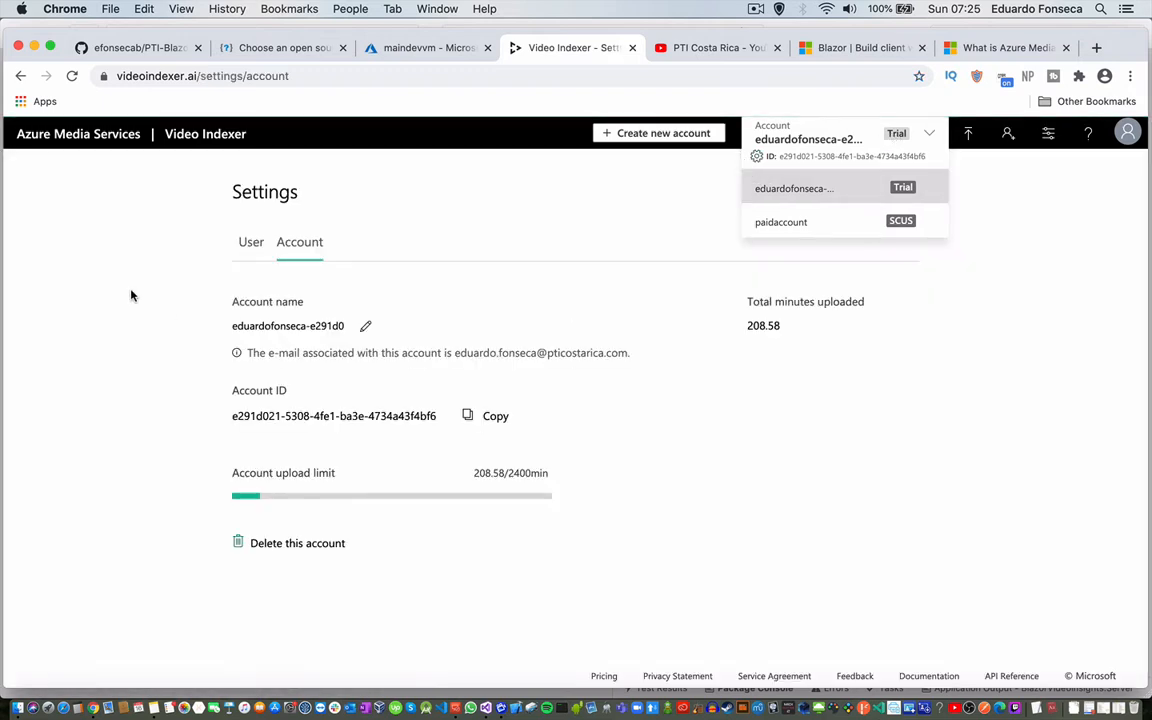
{"action": "left_click", "coordinate": [131, 295]}
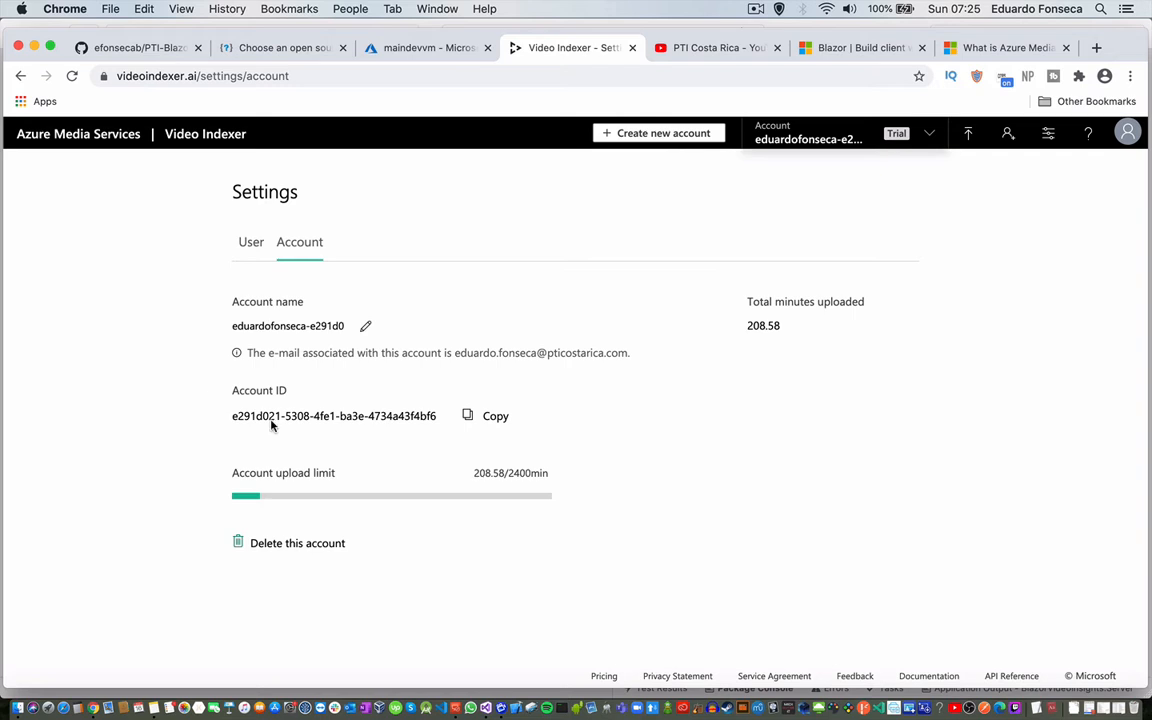
{"action": "left_click_drag", "start_coordinate": [548, 474], "coordinate": [473, 474]}
{"action": "double_click", "coordinate": [482, 474]}
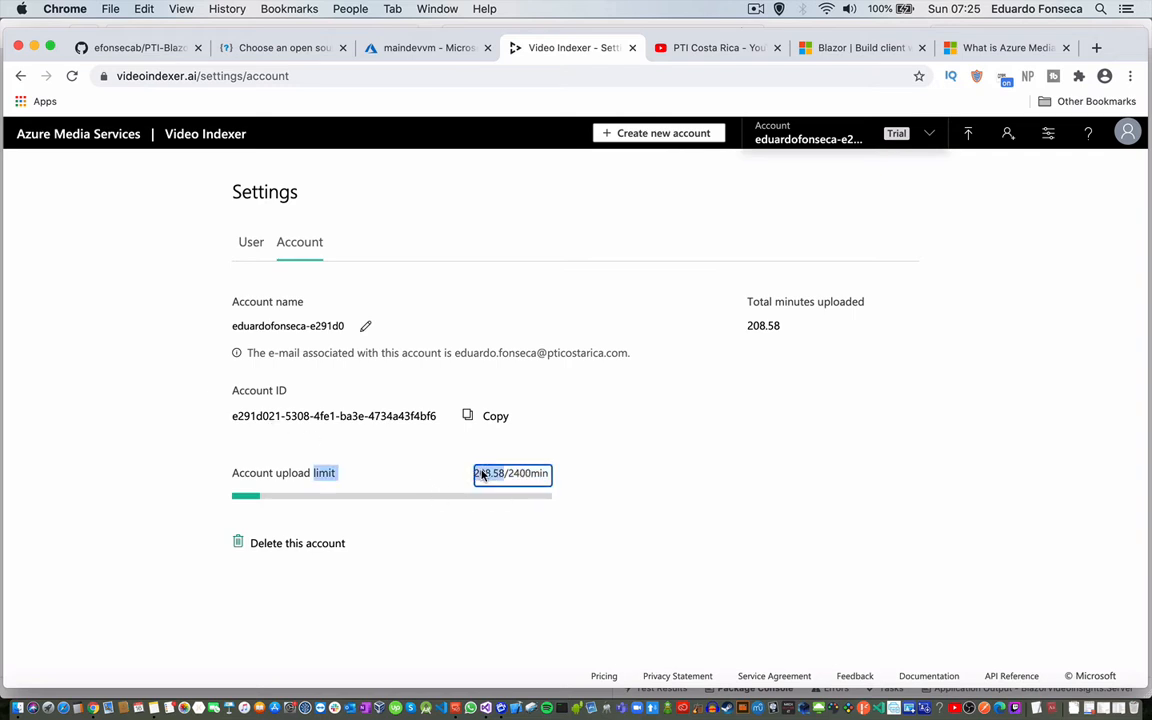
{"action": "left_click", "coordinate": [530, 477]}
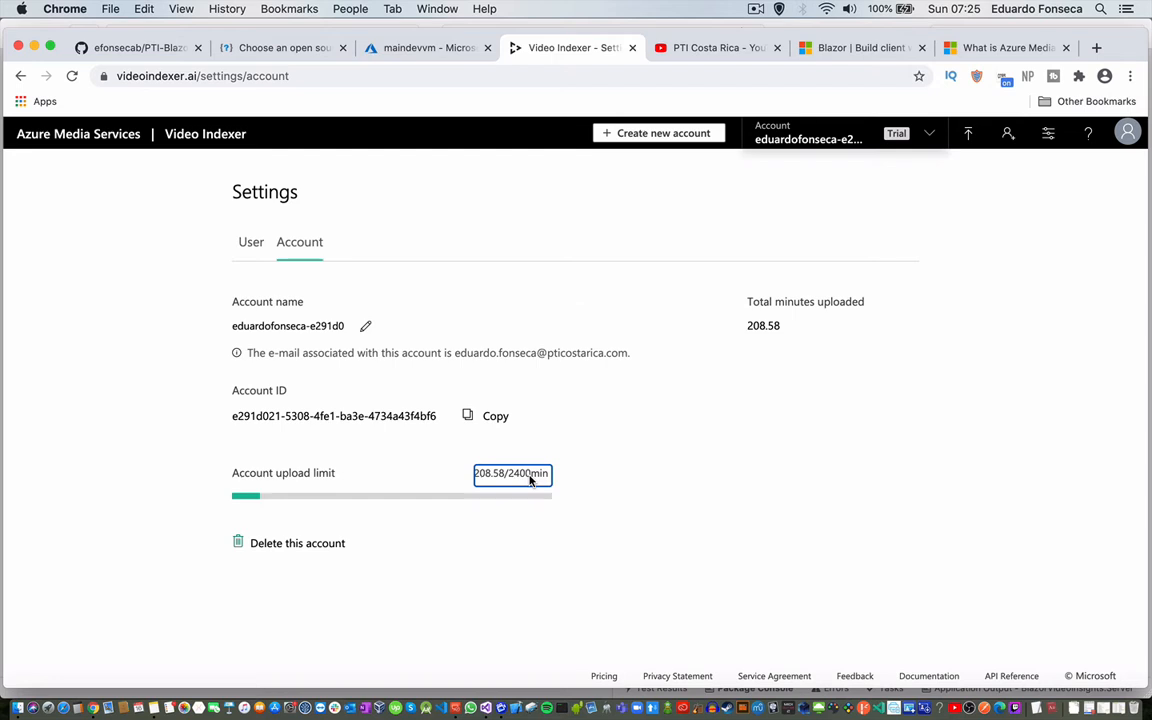
{"action": "left_click", "coordinate": [563, 473]}
Return to the home page and browse the library, the projects and the sample videos.
{"action": "left_click", "coordinate": [190, 149]}
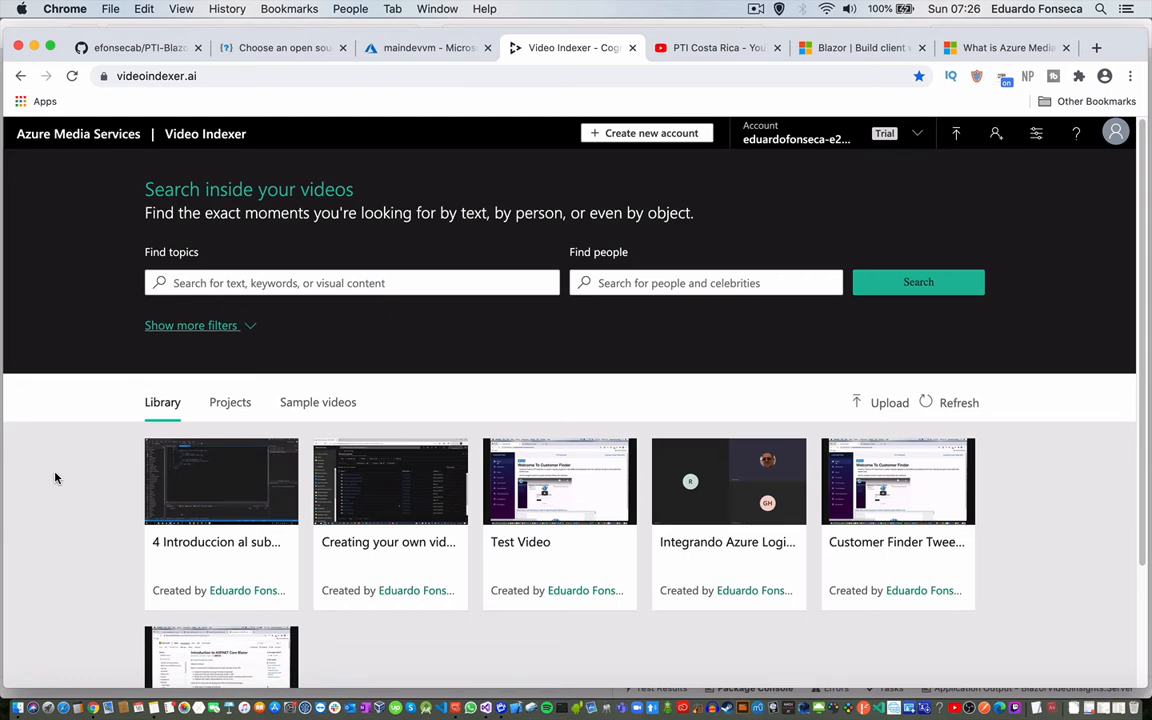
{"action": "scroll", "coordinate": [55, 478], "scroll_direction": "down", "scroll_amount": 2}
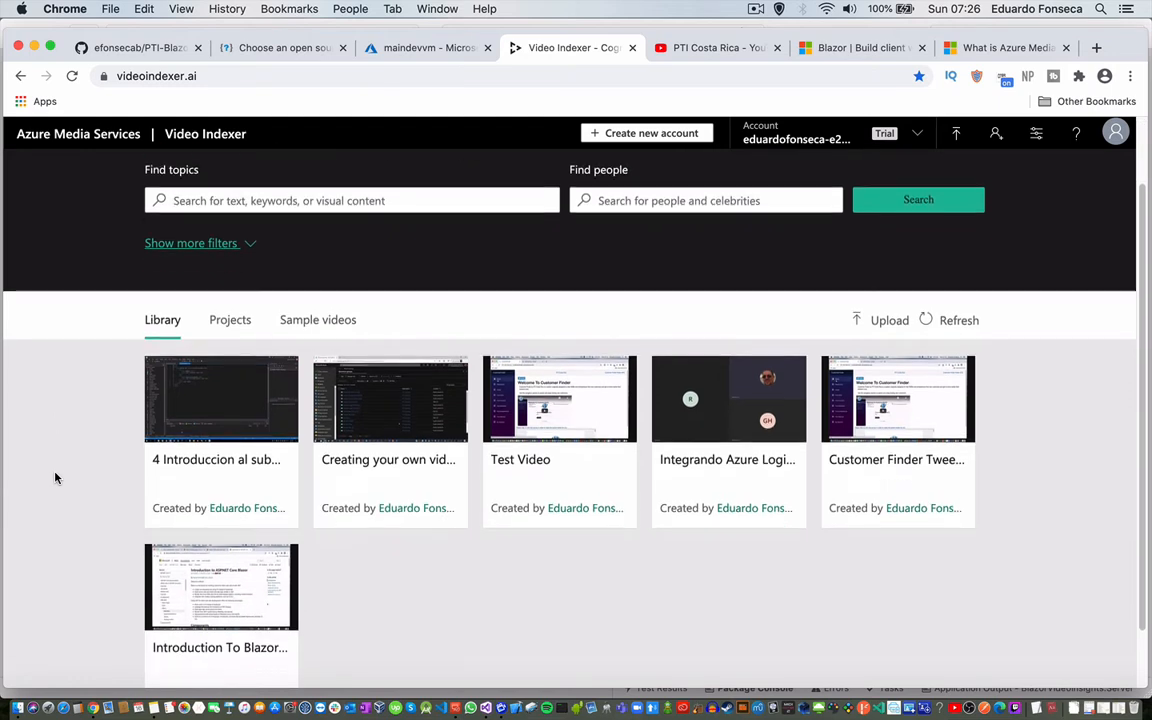
{"action": "left_click", "coordinate": [212, 319]}
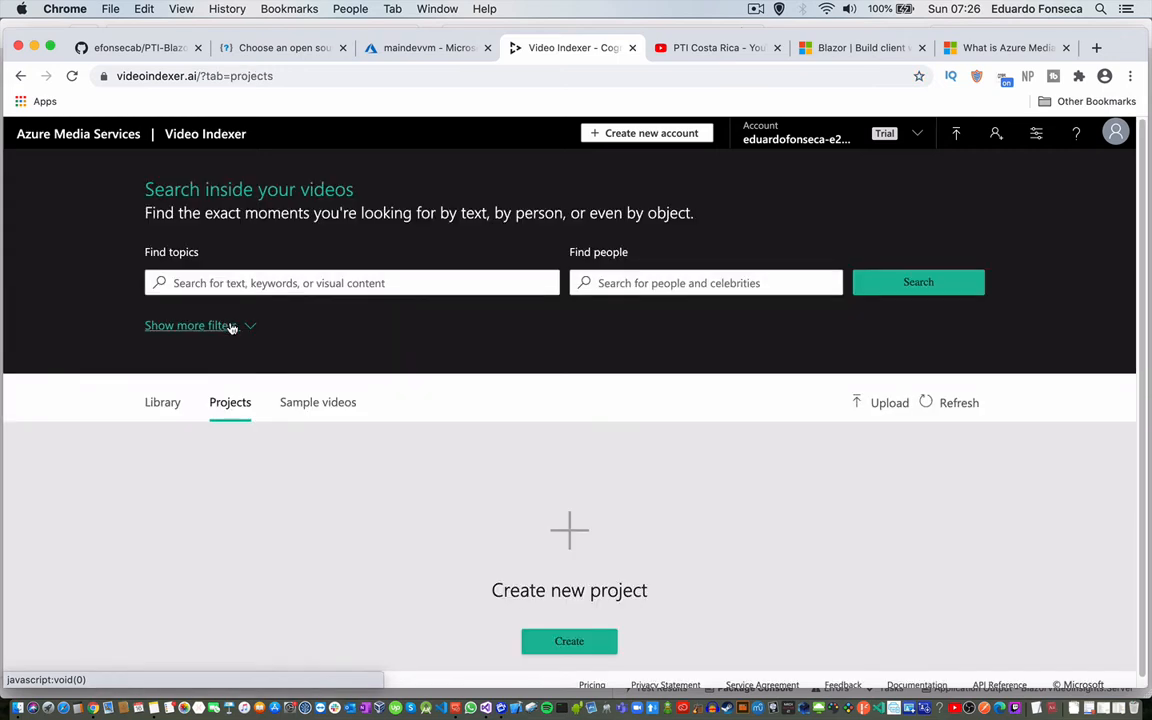
{"action": "left_click", "coordinate": [319, 409]}
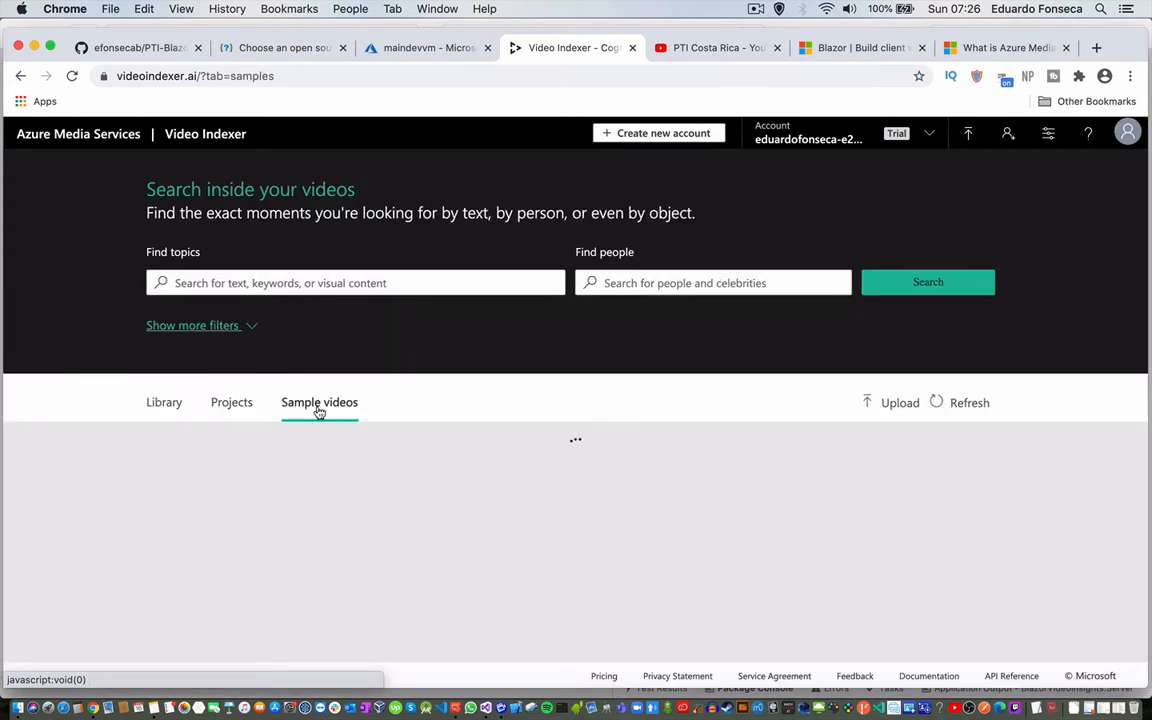
{"action": "scroll", "coordinate": [489, 387], "scroll_direction": "down", "scroll_amount": 1}
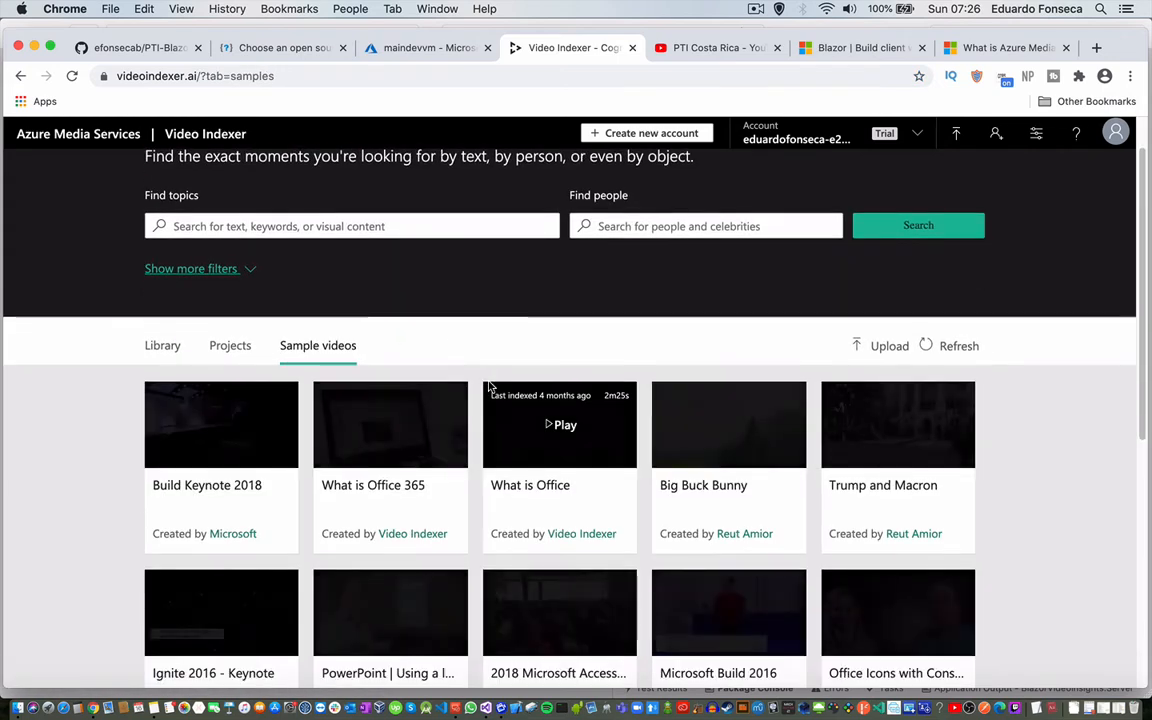
{"action": "scroll", "coordinate": [489, 387], "scroll_direction": "down", "scroll_amount": 5}
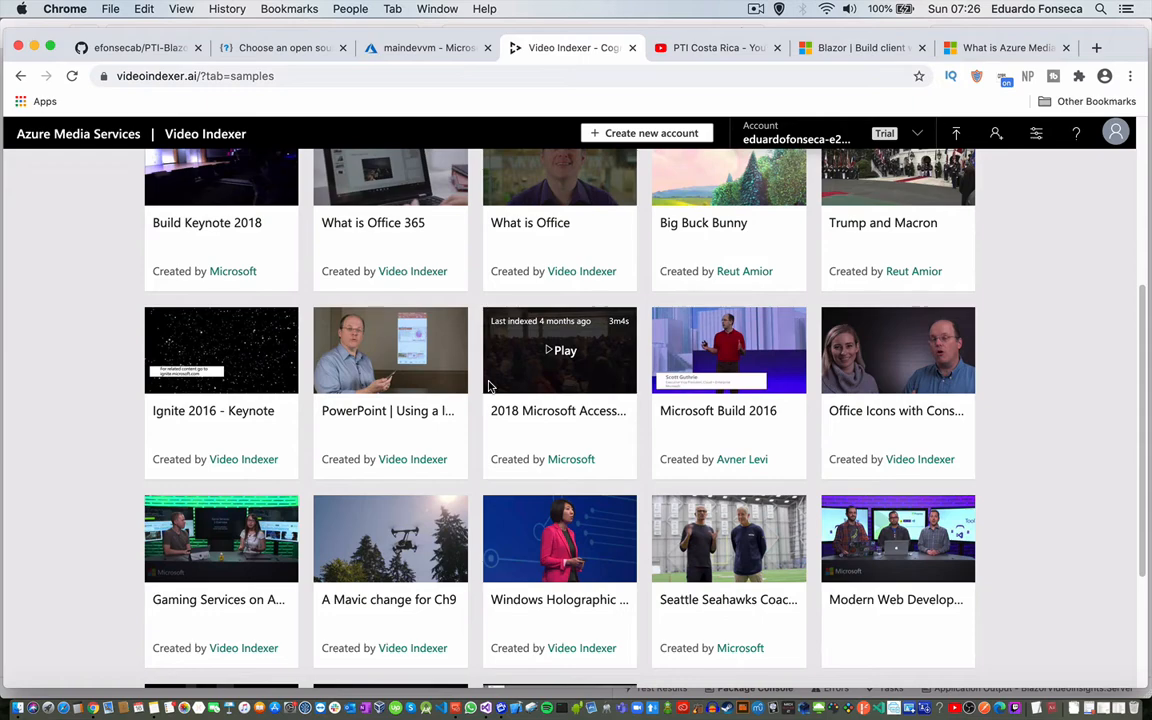
{"action": "scroll", "coordinate": [489, 380], "scroll_direction": "up", "scroll_amount": 5}
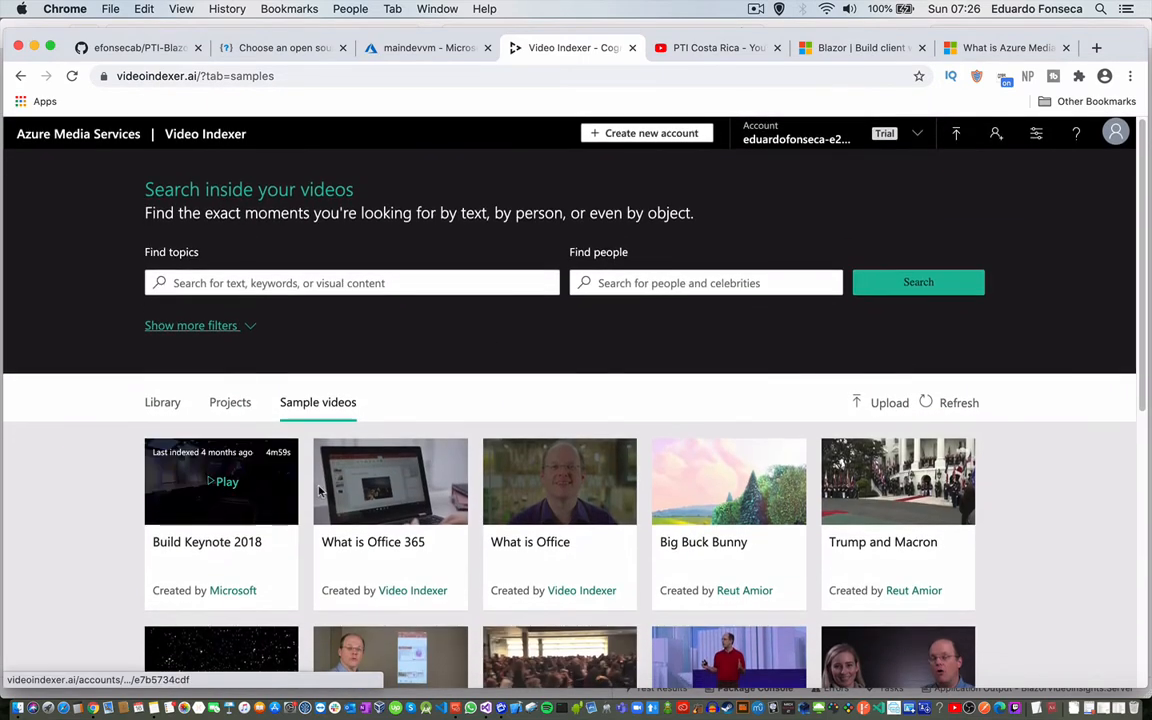
Open the Big Buck Bunny sample video, play it briefly and pause it.
{"action": "left_click", "coordinate": [745, 483]}
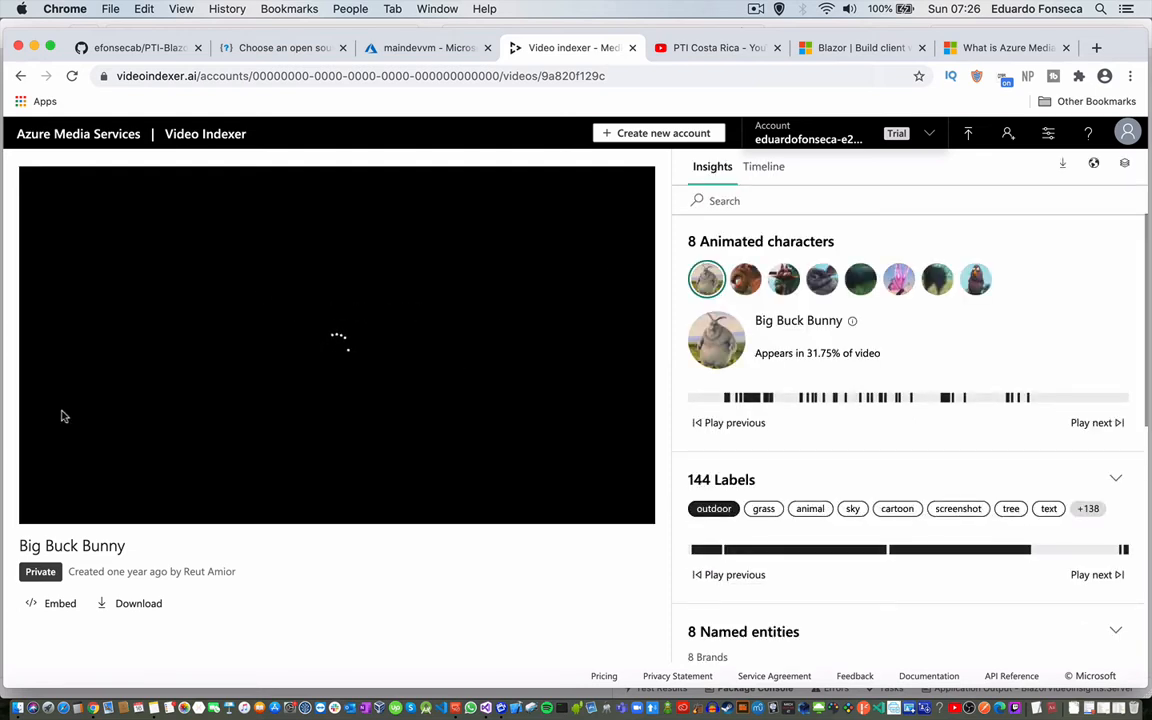
{"action": "left_click", "coordinate": [31, 505]}
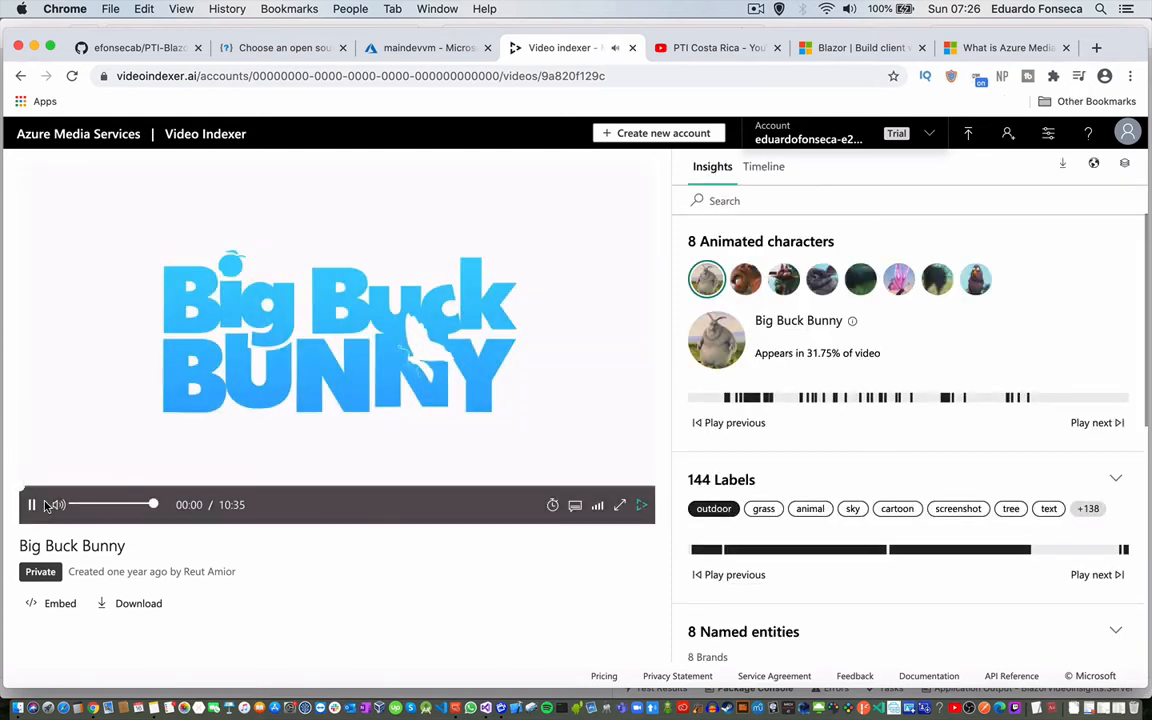
{"action": "left_click", "coordinate": [30, 506]}
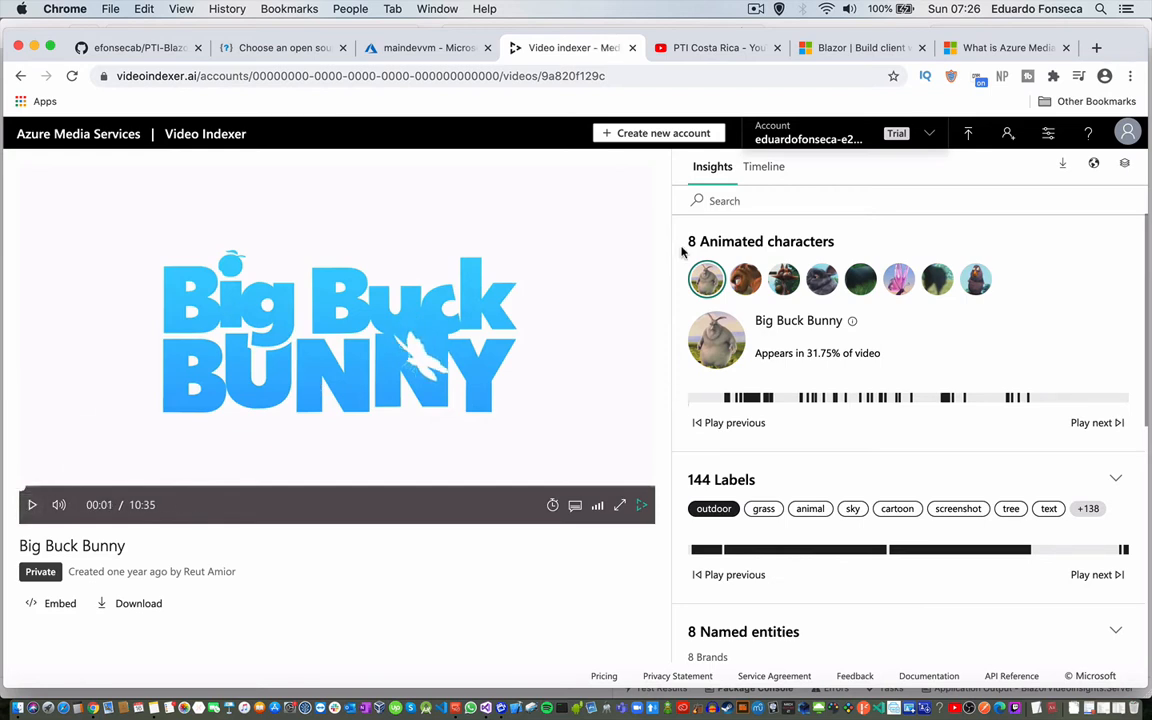
Inspect the appearances of several animated characters in the video's insights, ending with the fifth character.
{"action": "left_click", "coordinate": [744, 277]}
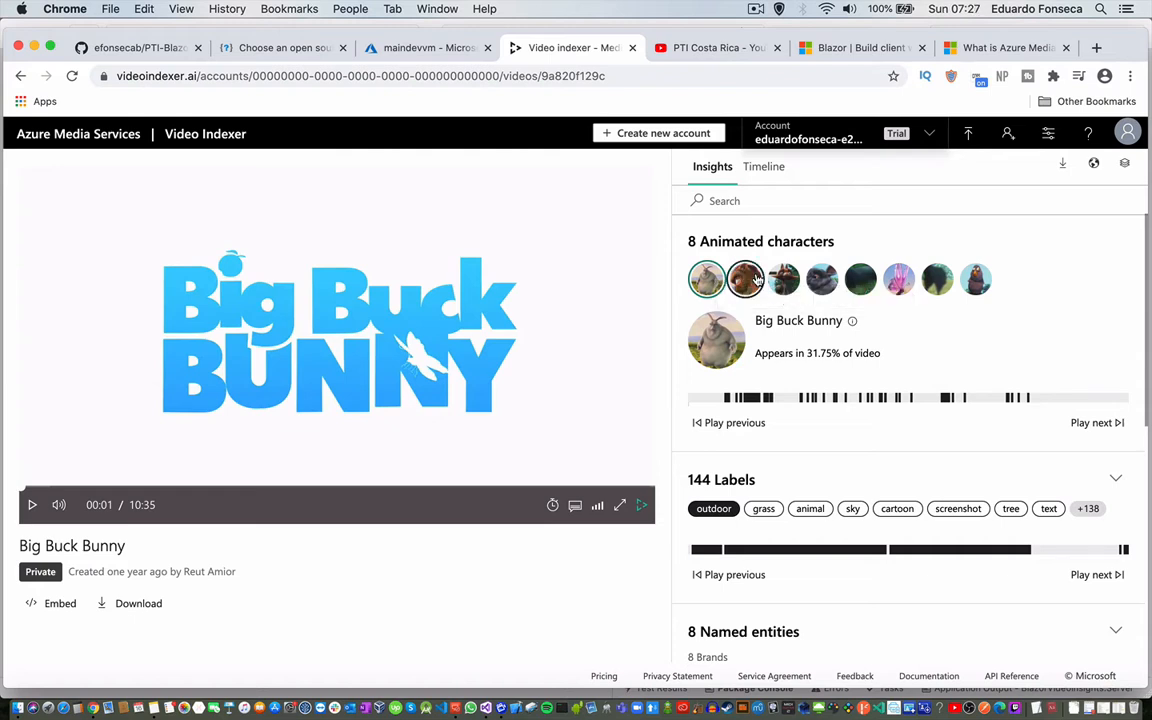
{"action": "left_click", "coordinate": [708, 282]}
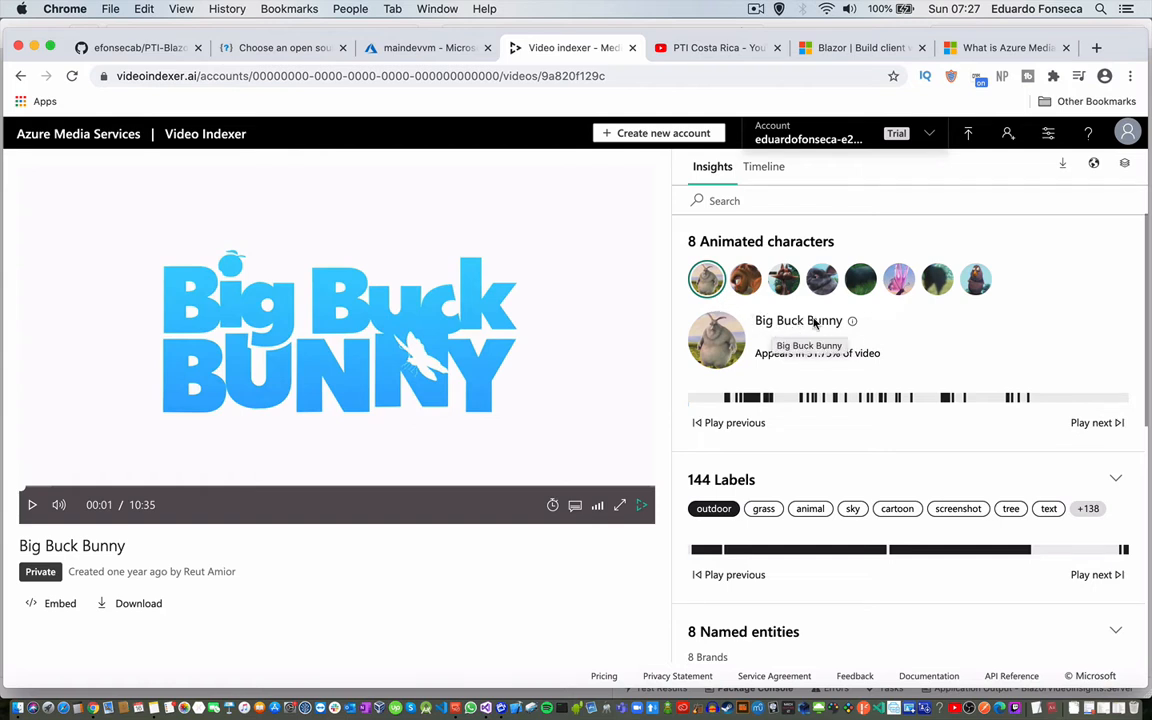
{"action": "left_click", "coordinate": [747, 285]}
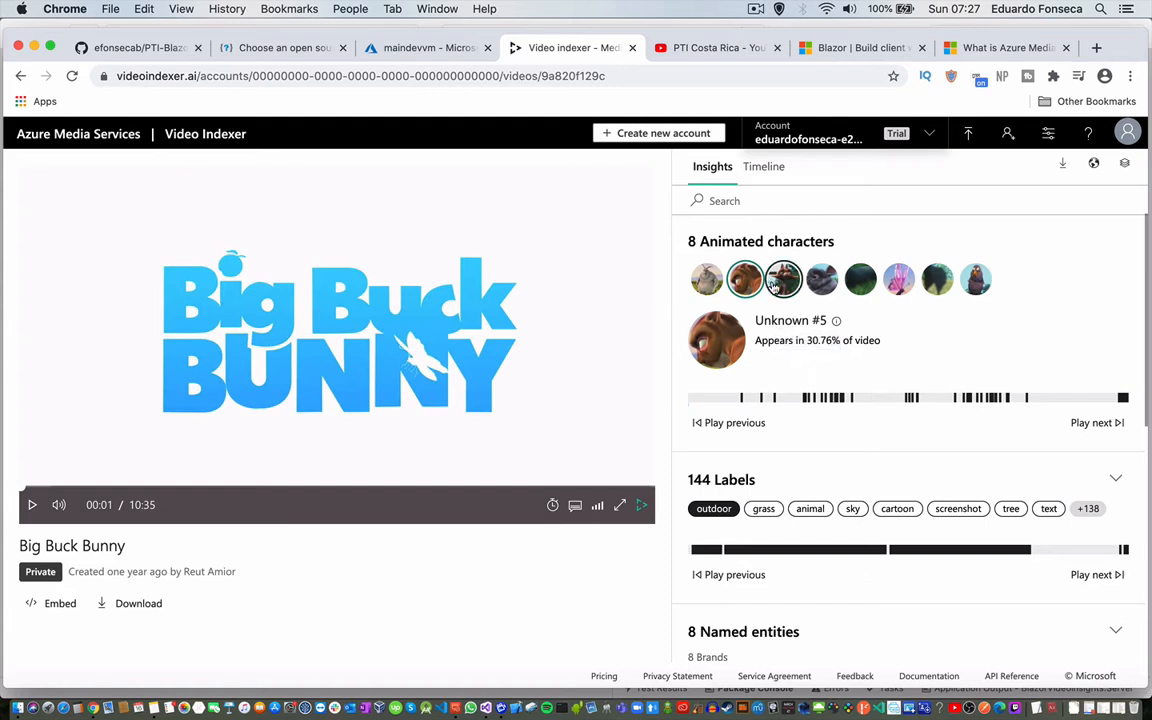
{"action": "left_click", "coordinate": [814, 284]}
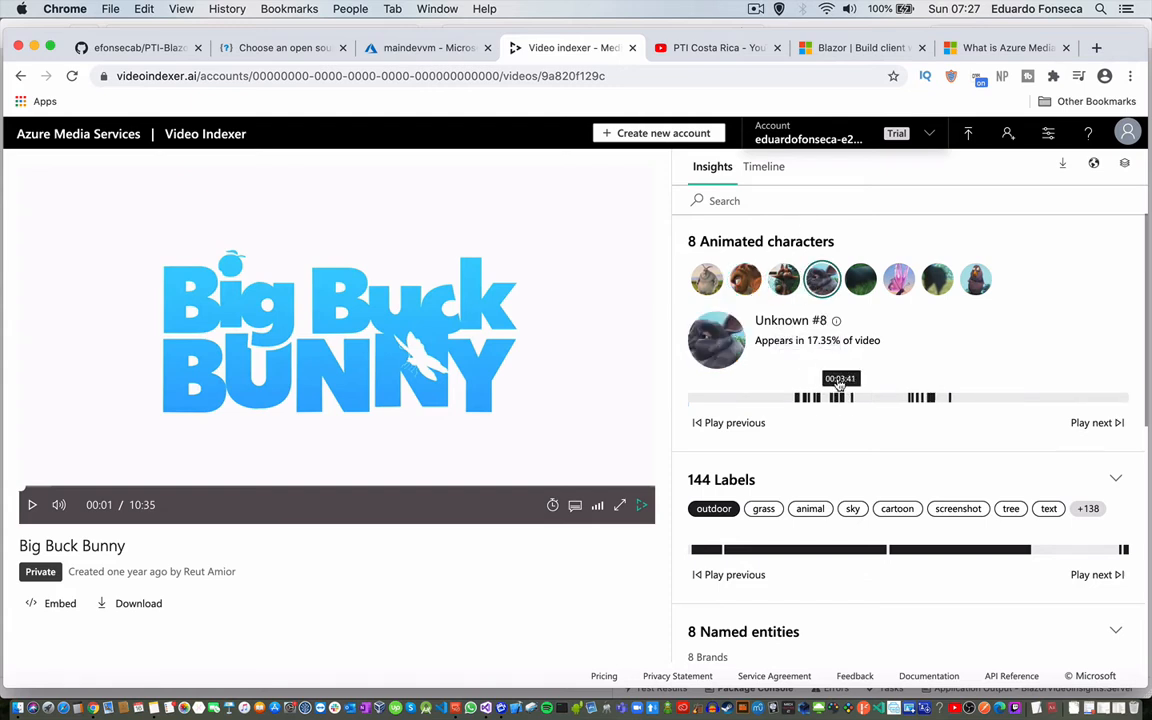
{"action": "left_click", "coordinate": [862, 283]}
Mute the video, play it from the fifth character's long appearance at about 6:00, and pause it.
{"action": "left_click", "coordinate": [59, 504]}
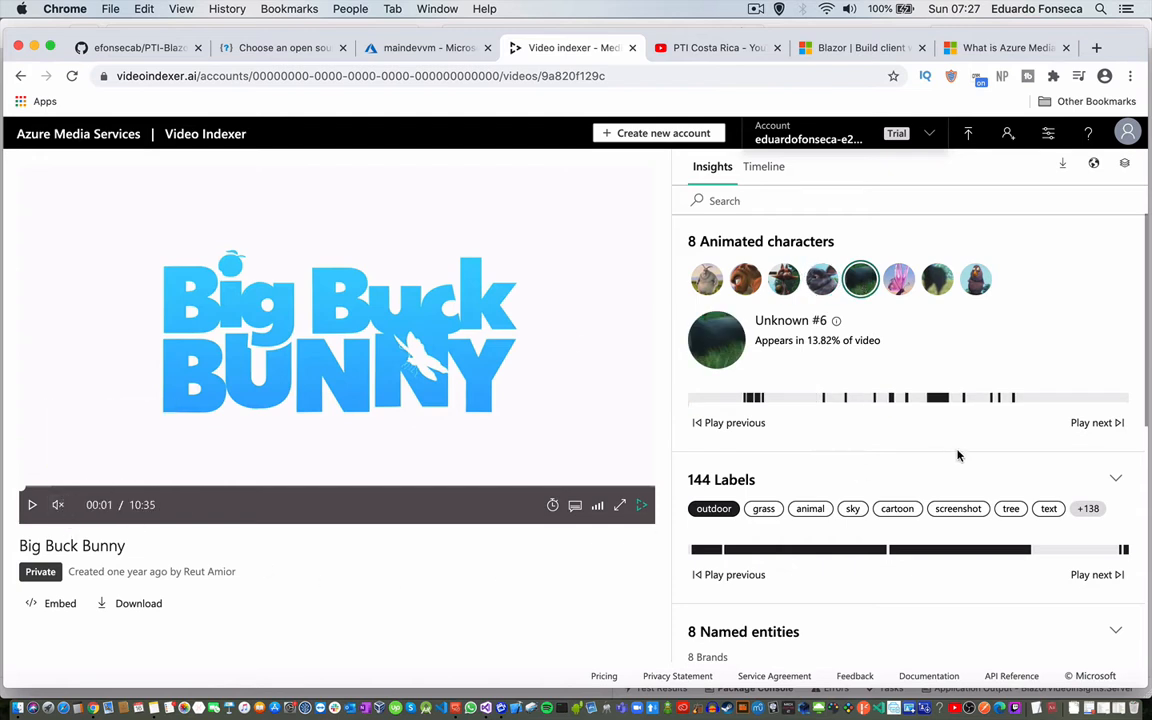
{"action": "left_click", "coordinate": [940, 400]}
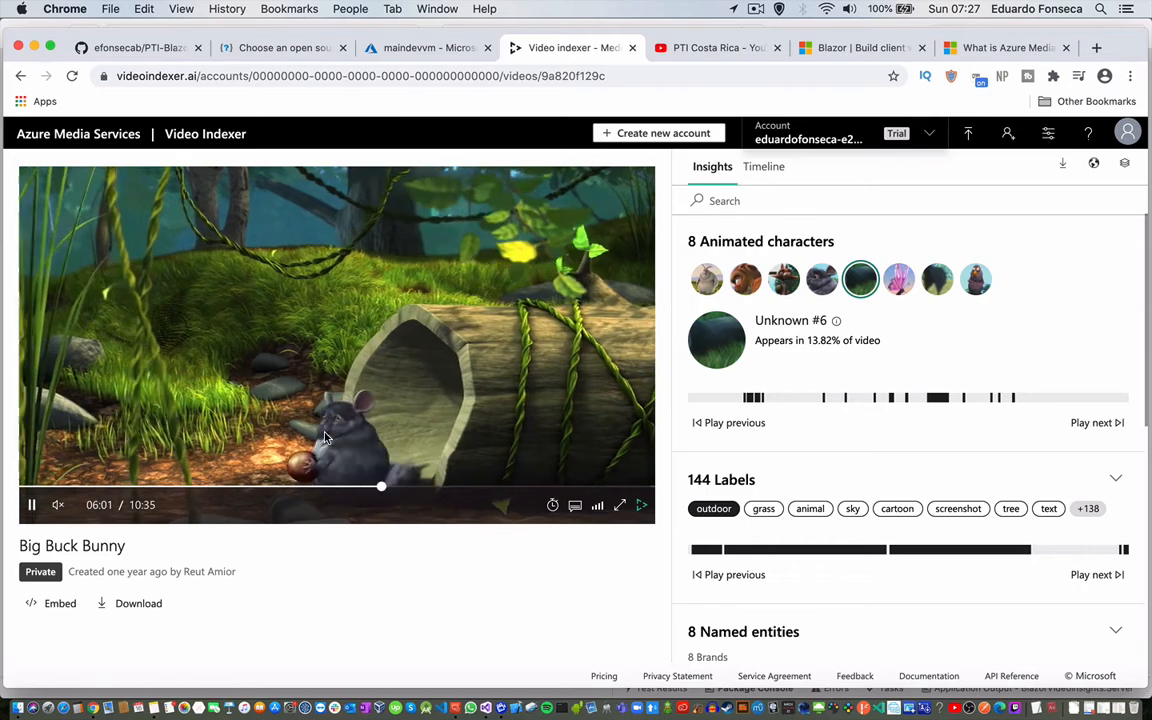
{"action": "left_click", "coordinate": [33, 508]}
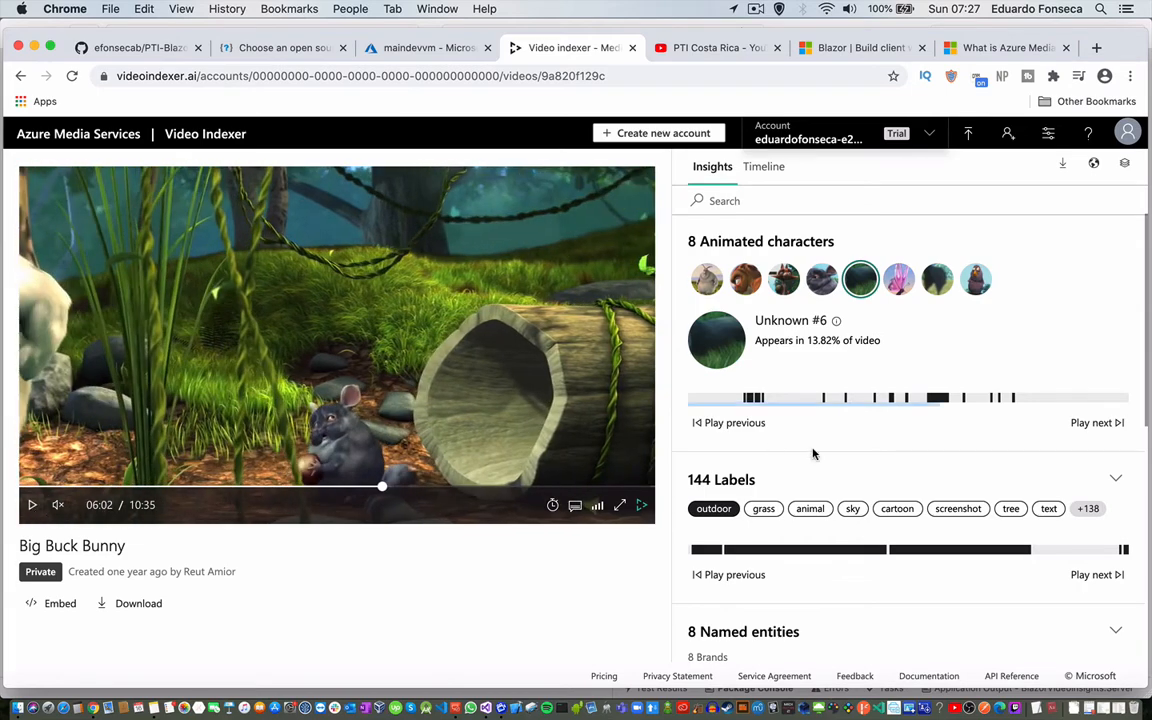
Examine the cartoon and screenshot labels, the Inkscape brand description, the scenes and the timeline of Big Buck Bunny.
{"action": "left_click", "coordinate": [884, 510]}
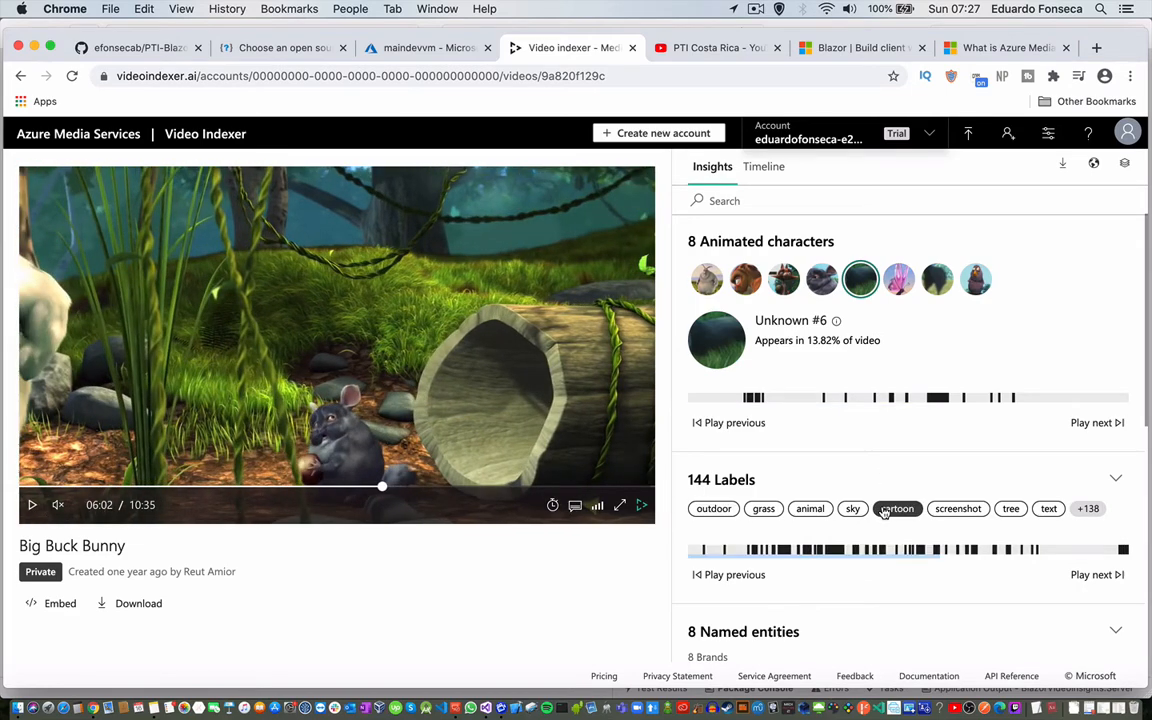
{"action": "left_click", "coordinate": [958, 510]}
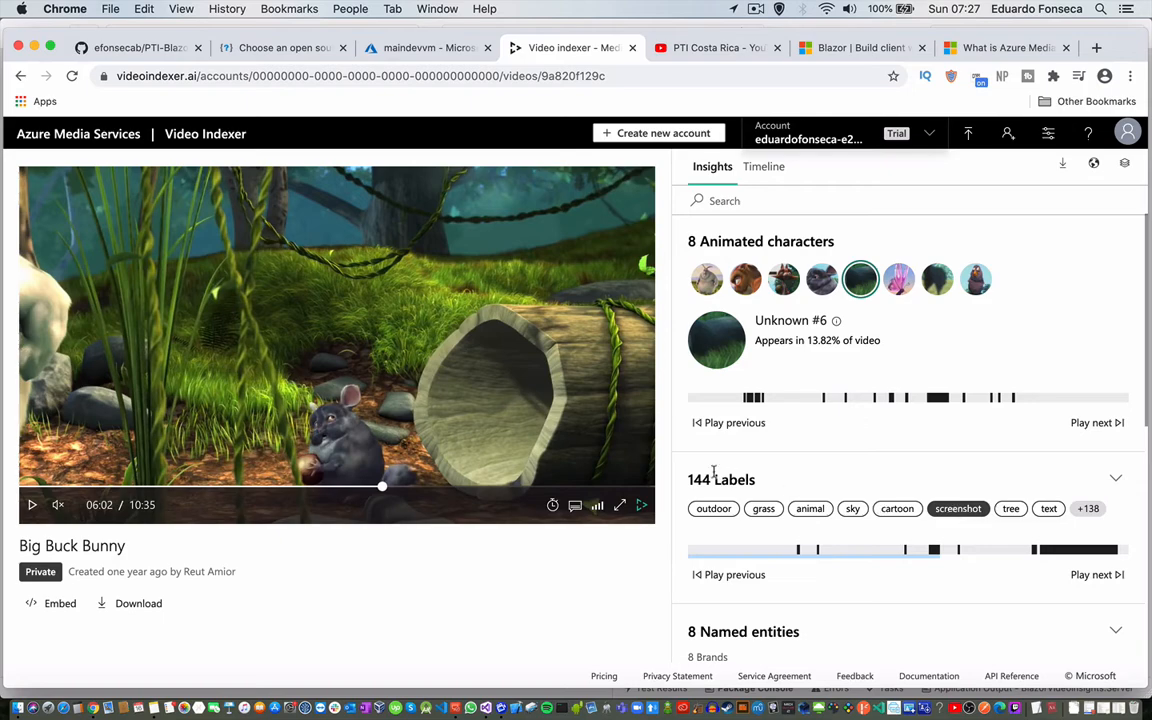
{"action": "scroll", "coordinate": [802, 511], "scroll_direction": "down", "scroll_amount": 3}
{"action": "left_click", "coordinate": [826, 518]}
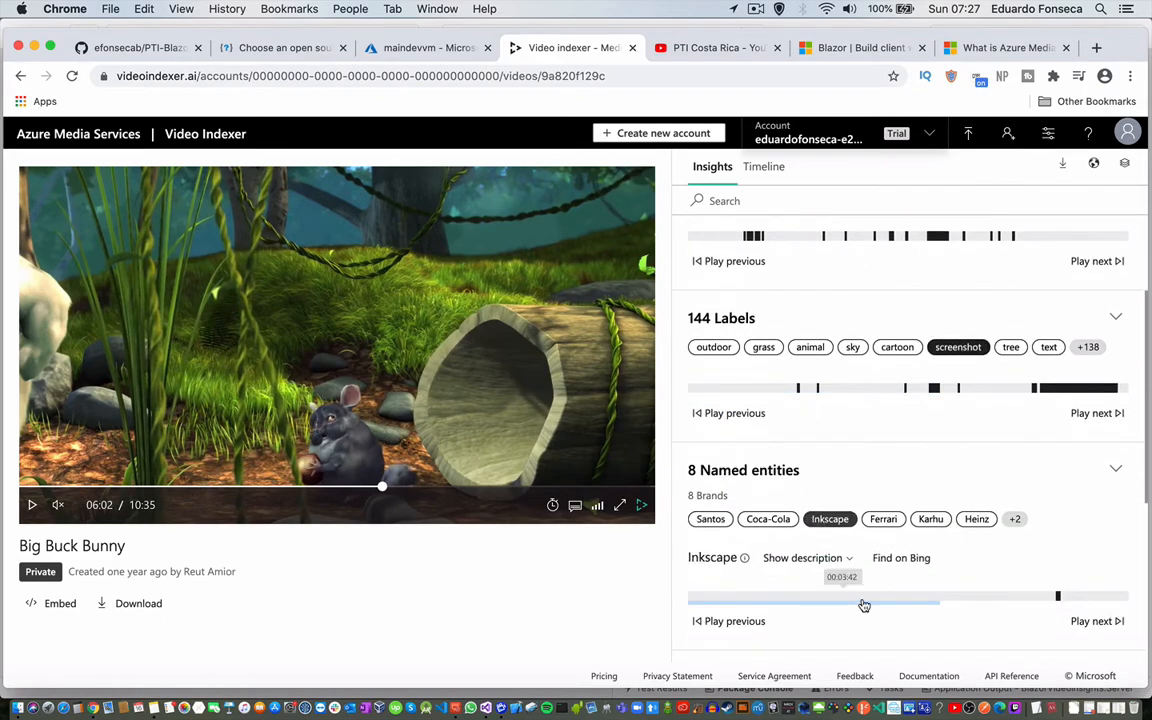
{"action": "scroll", "coordinate": [860, 600], "scroll_direction": "down", "scroll_amount": 3}
{"action": "left_click", "coordinate": [828, 418]}
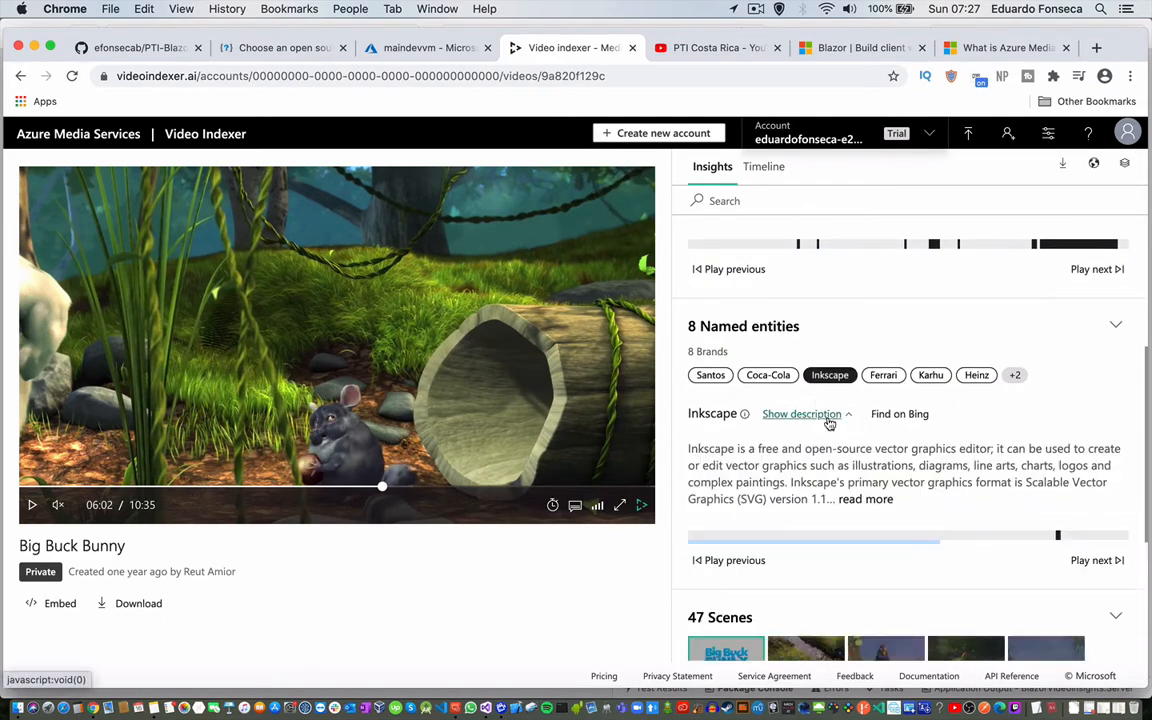
{"action": "scroll", "coordinate": [828, 423], "scroll_direction": "down", "scroll_amount": 5}
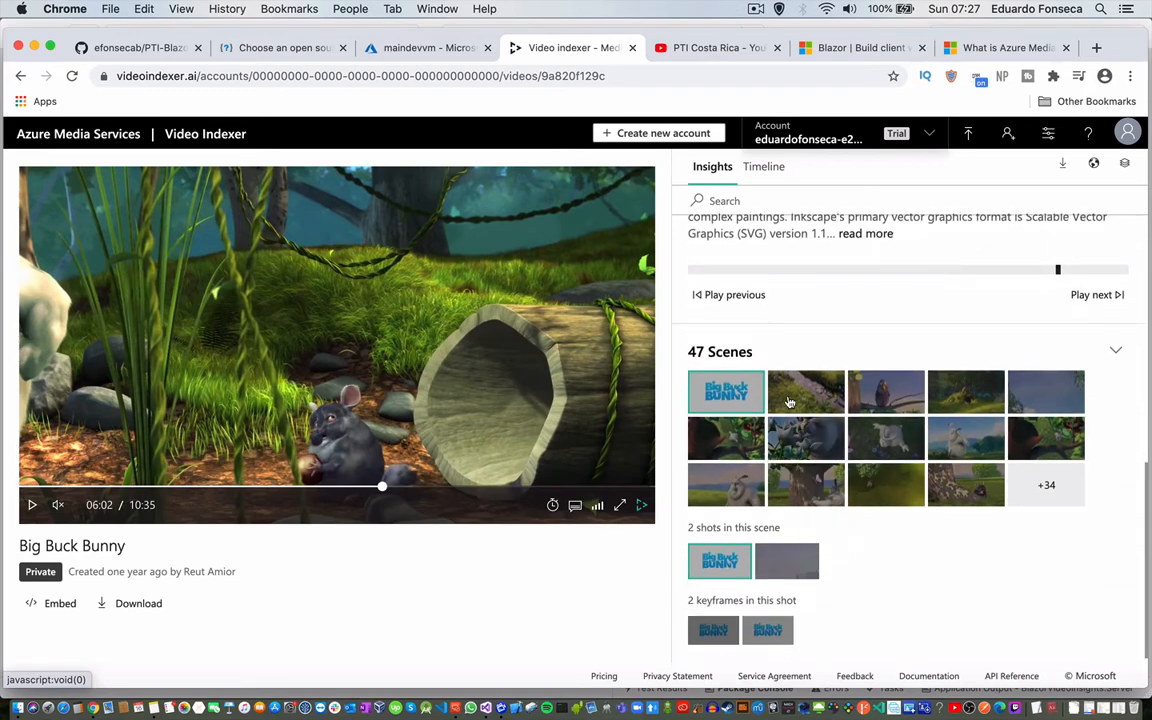
{"action": "left_click", "coordinate": [775, 170]}
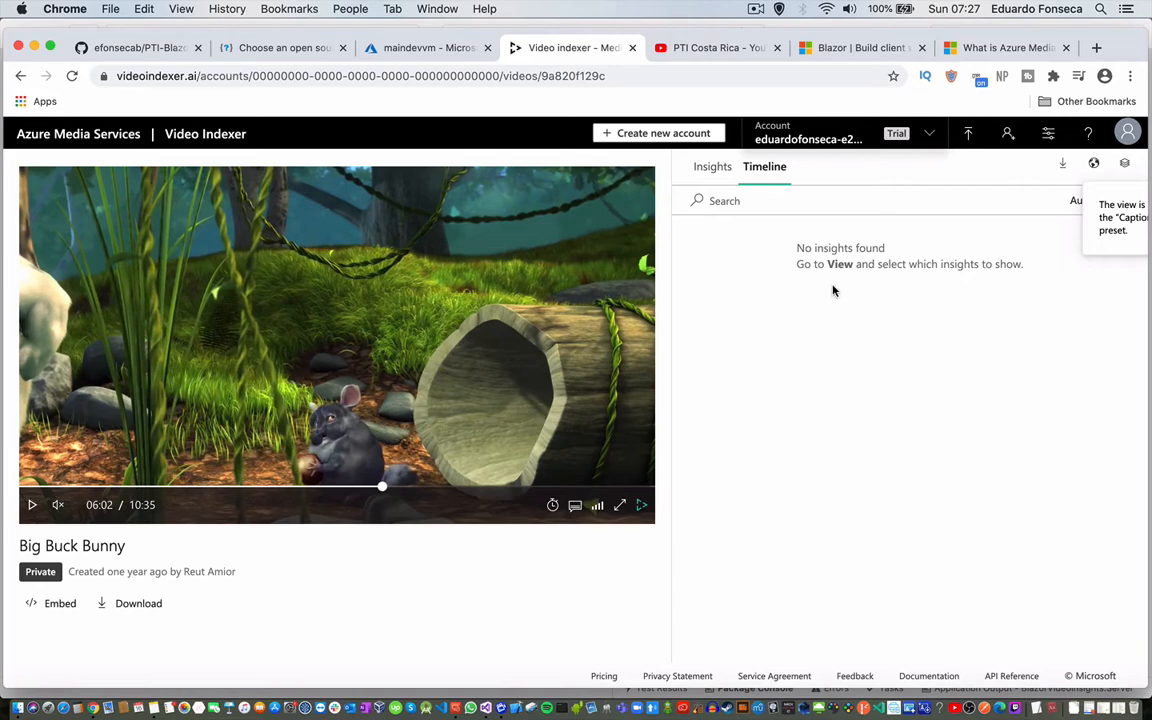
Open the What is Office 365 sample video, examine its timeline transcript, and return to the home page.
{"action": "left_click", "coordinate": [148, 141]}
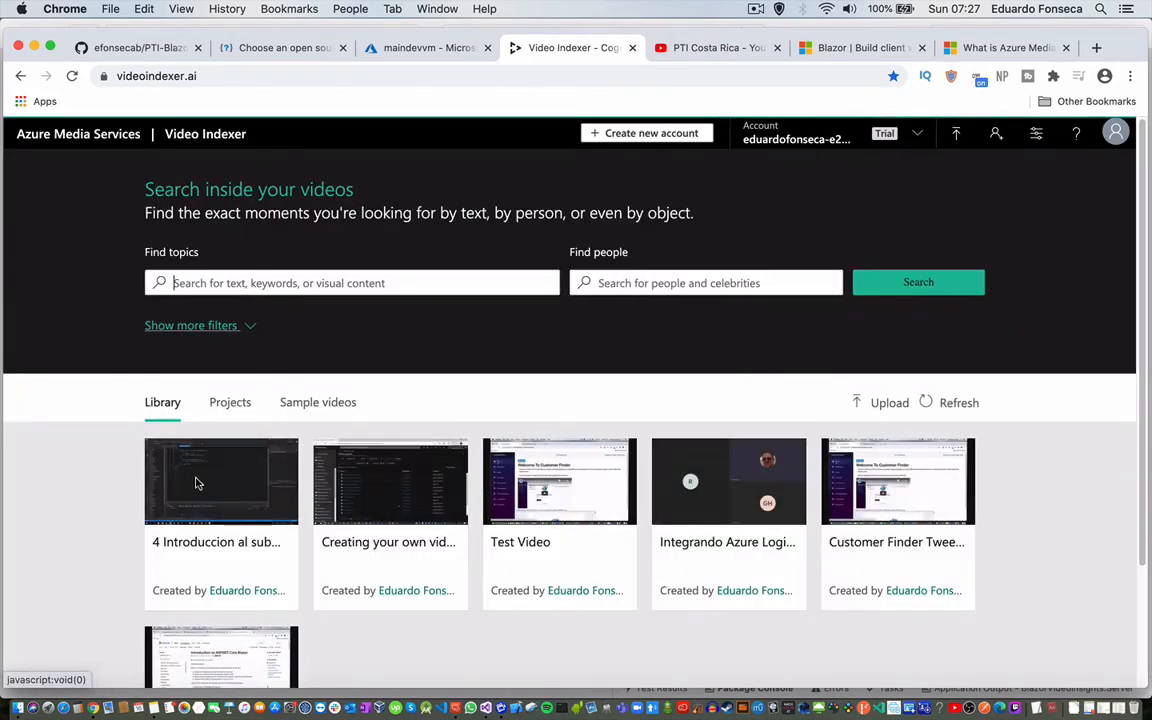
{"action": "left_click", "coordinate": [313, 401]}
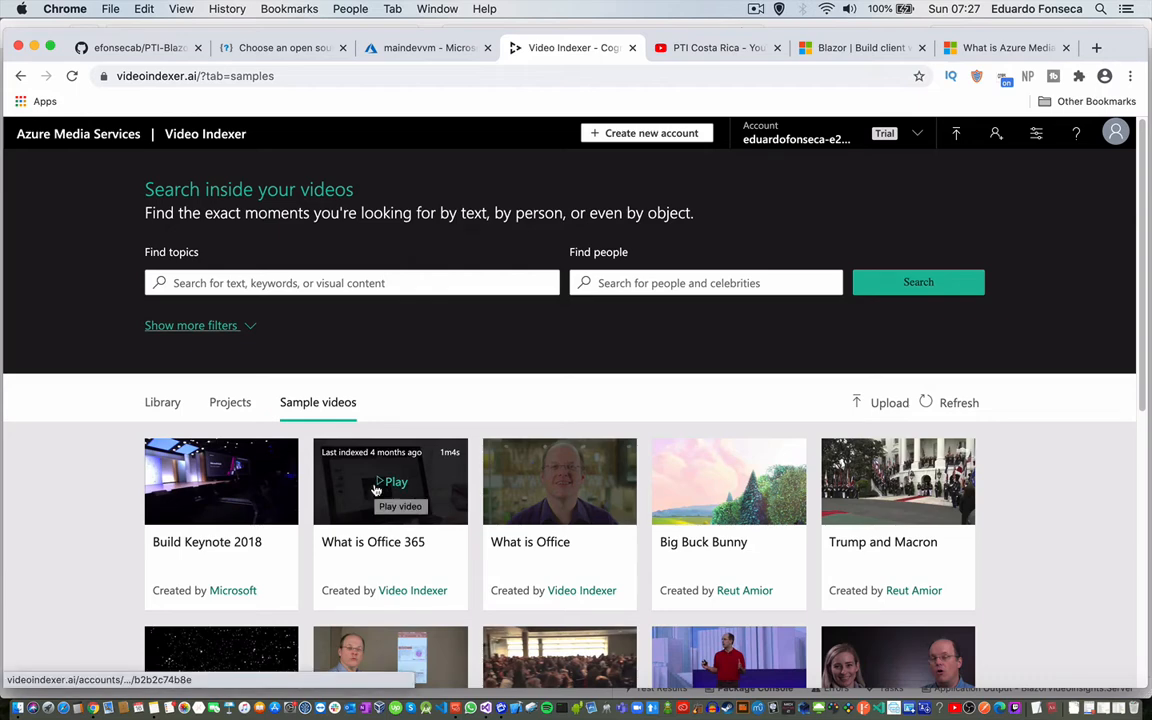
{"action": "left_click", "coordinate": [376, 488]}
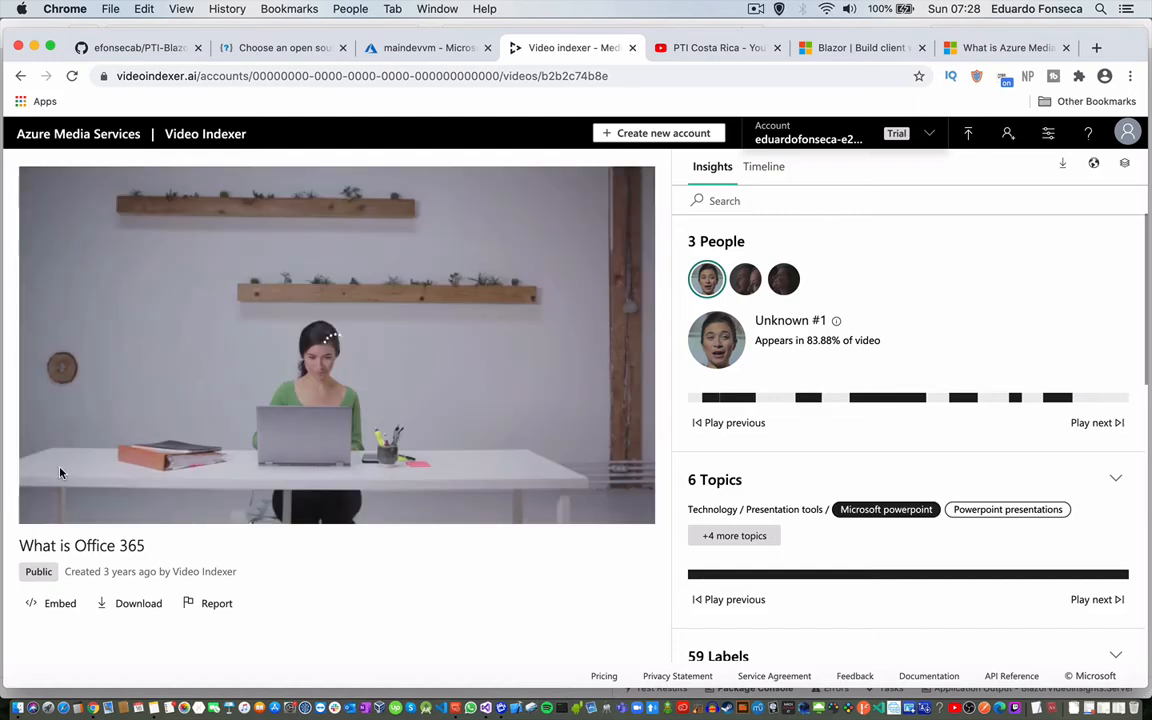
{"action": "left_click", "coordinate": [32, 511]}
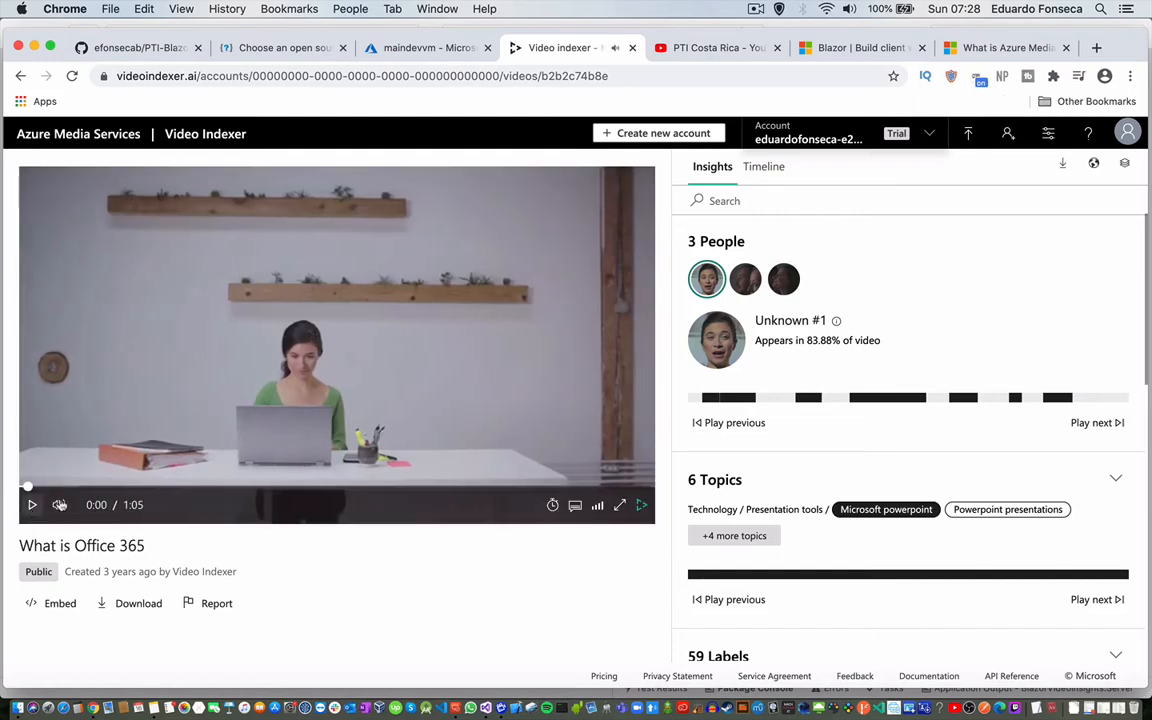
{"action": "left_click", "coordinate": [772, 166]}
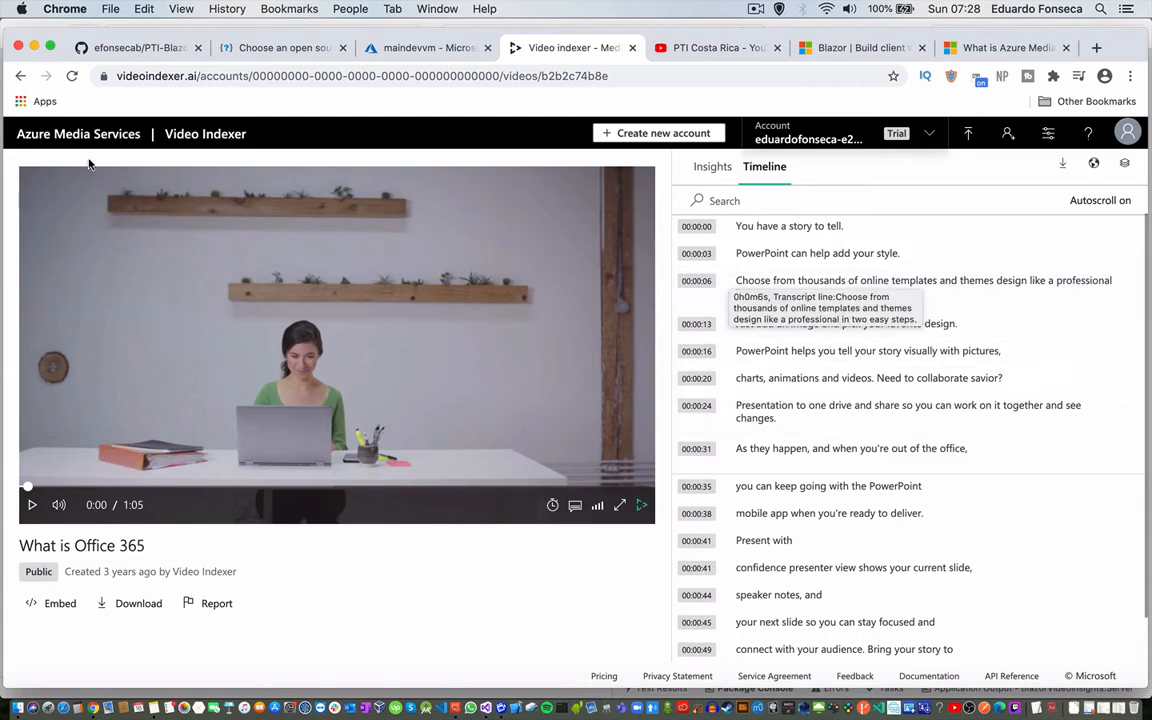
{"action": "left_click", "coordinate": [187, 138]}
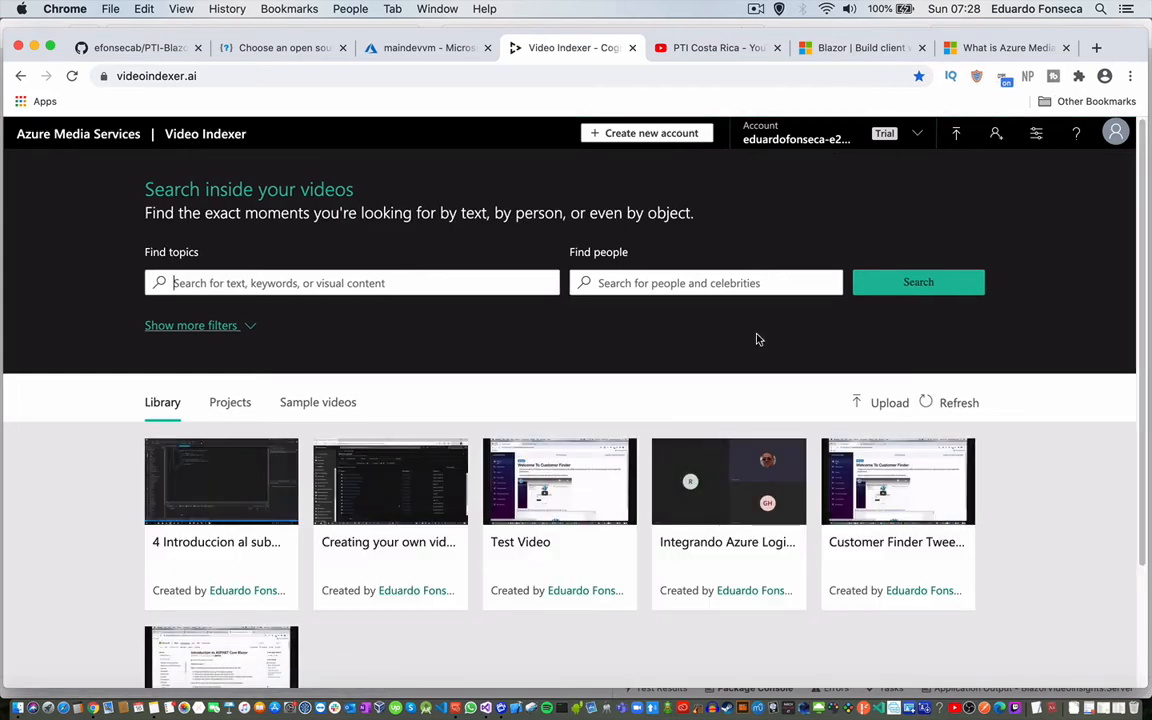
Open the media upload form, review the available video source languages, and close the form.
{"action": "left_click", "coordinate": [888, 404]}
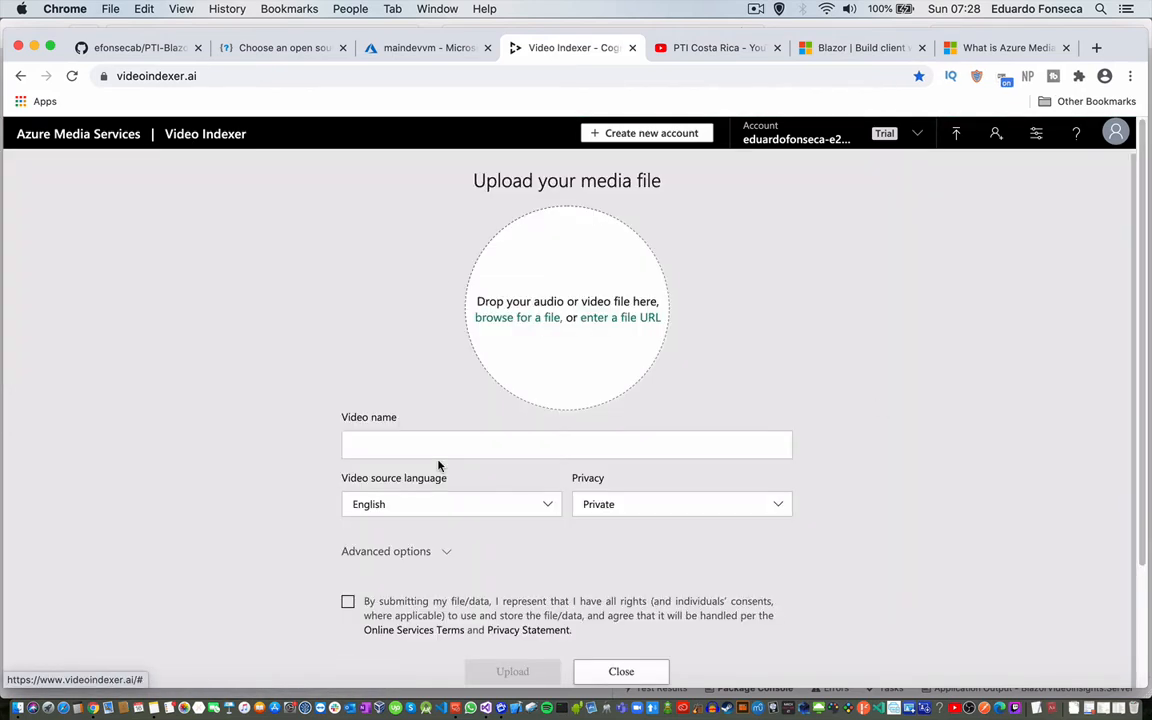
{"action": "left_click", "coordinate": [383, 506]}
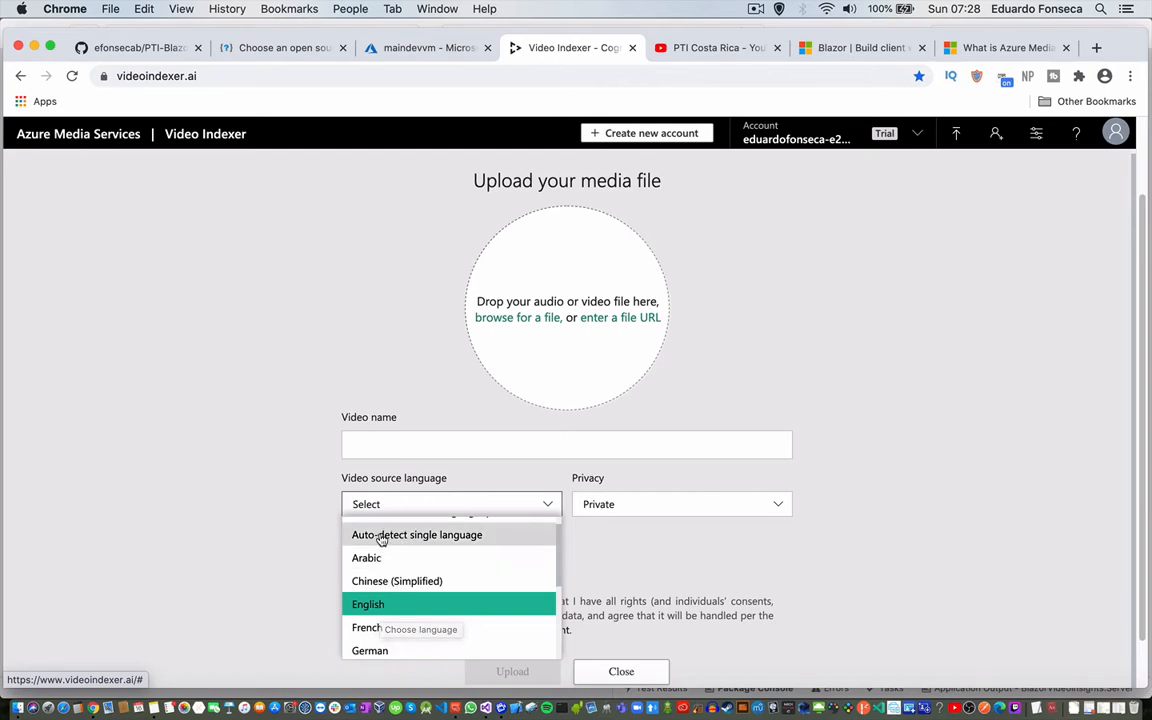
{"action": "scroll", "coordinate": [383, 540], "scroll_direction": "up", "scroll_amount": 1}
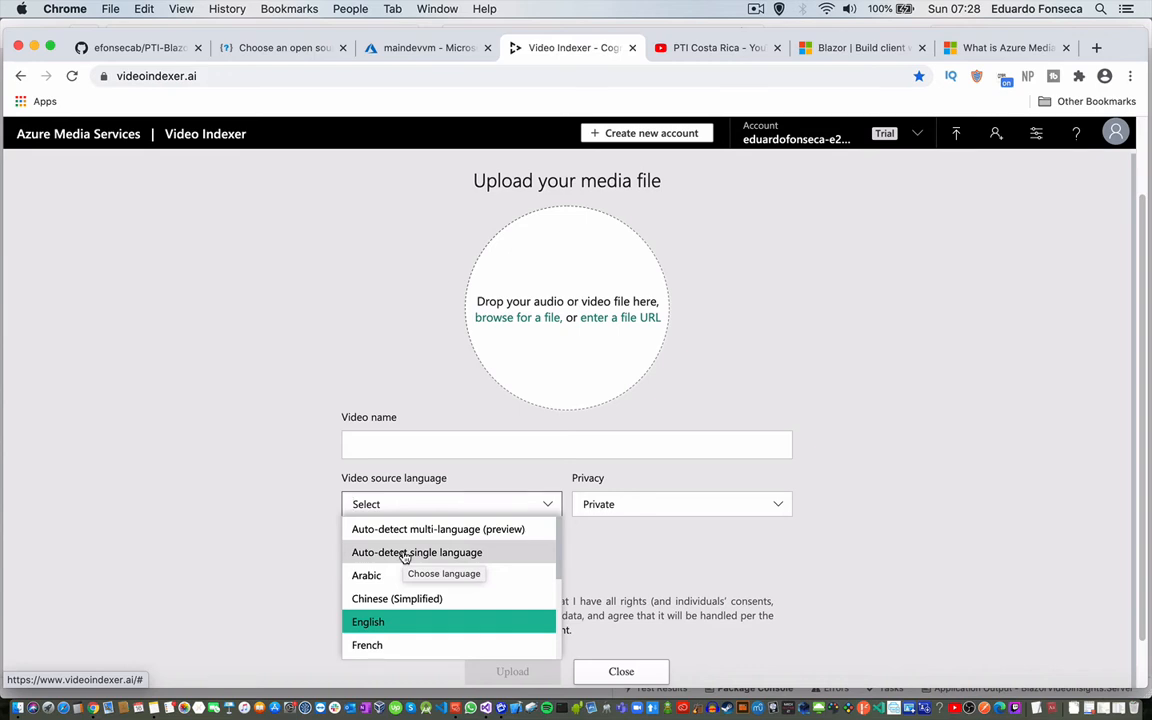
{"action": "left_click", "coordinate": [696, 557]}
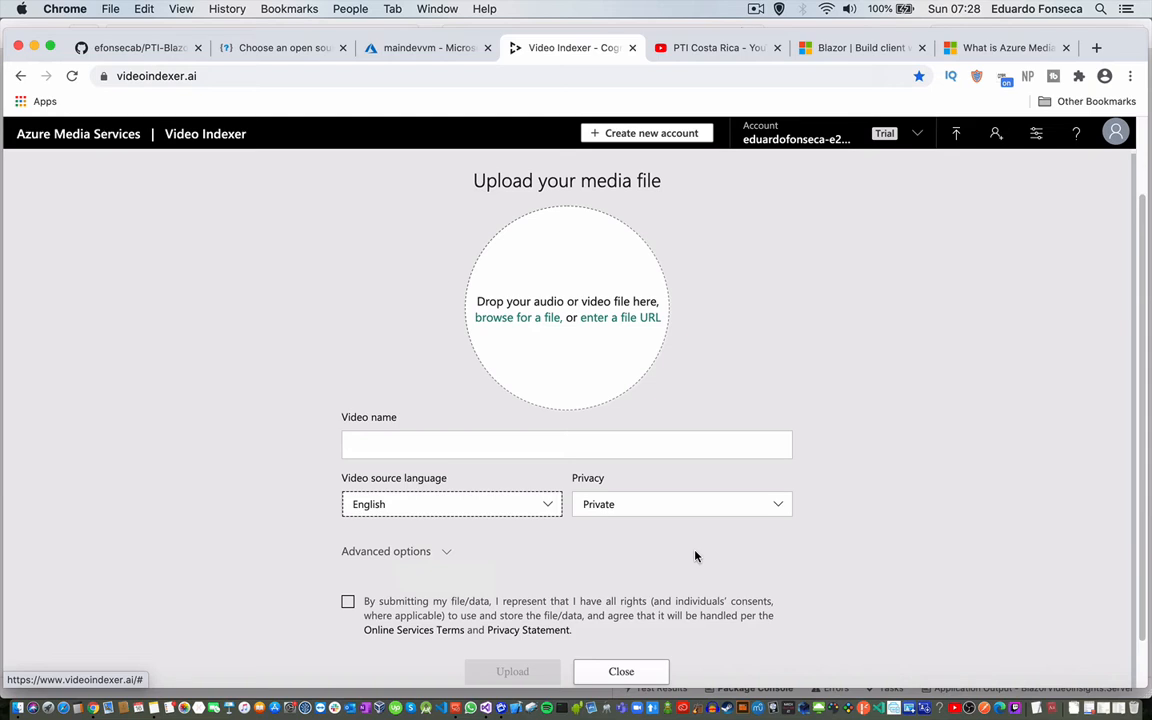
{"action": "left_click", "coordinate": [615, 672]}
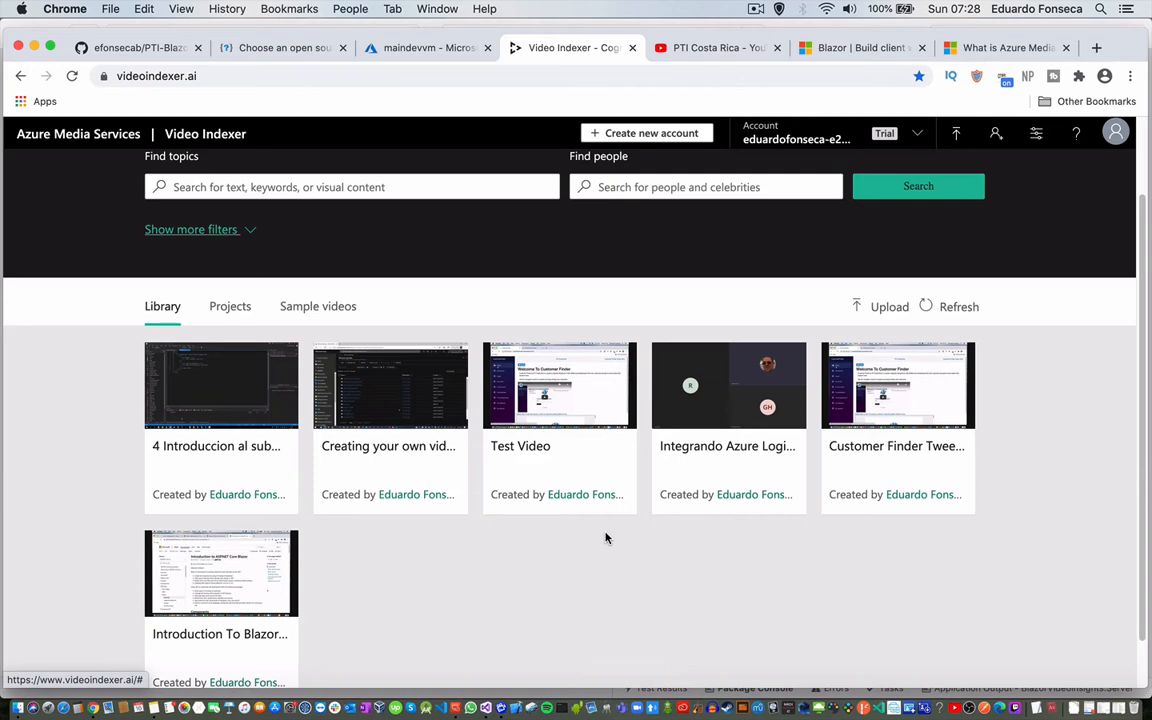
Start a new media upload and choose the file 1 - Course Introduction.mp4.
{"action": "left_click", "coordinate": [956, 137]}
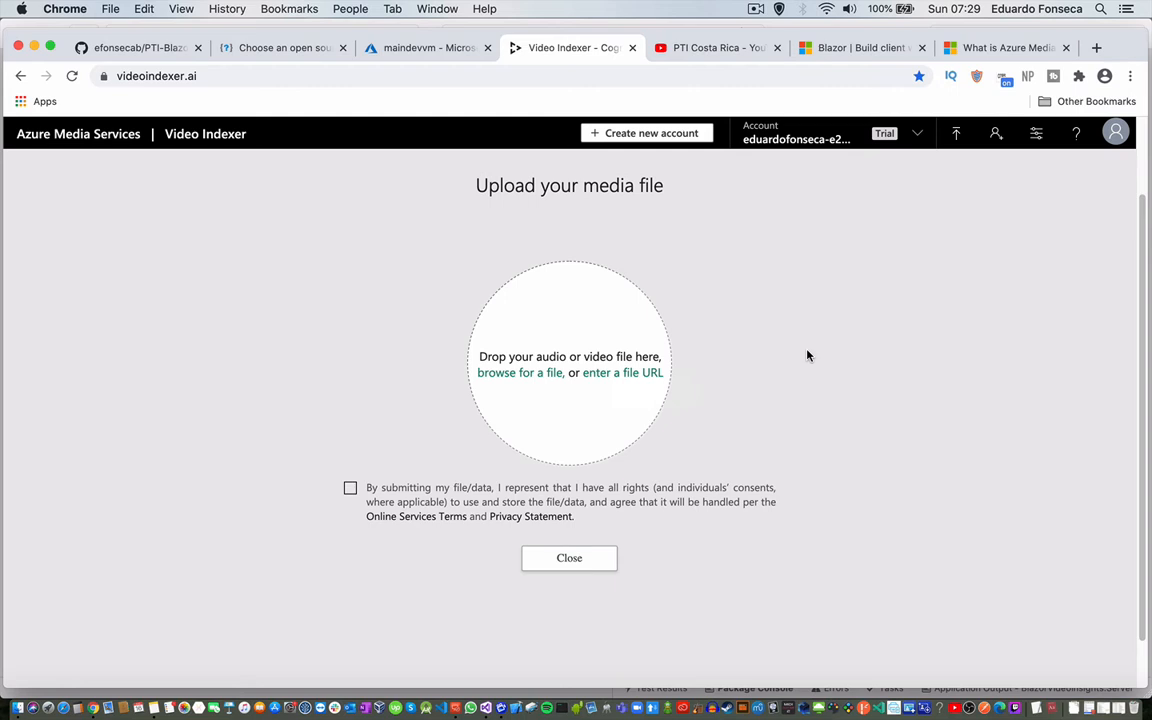
{"action": "left_click", "coordinate": [521, 382]}
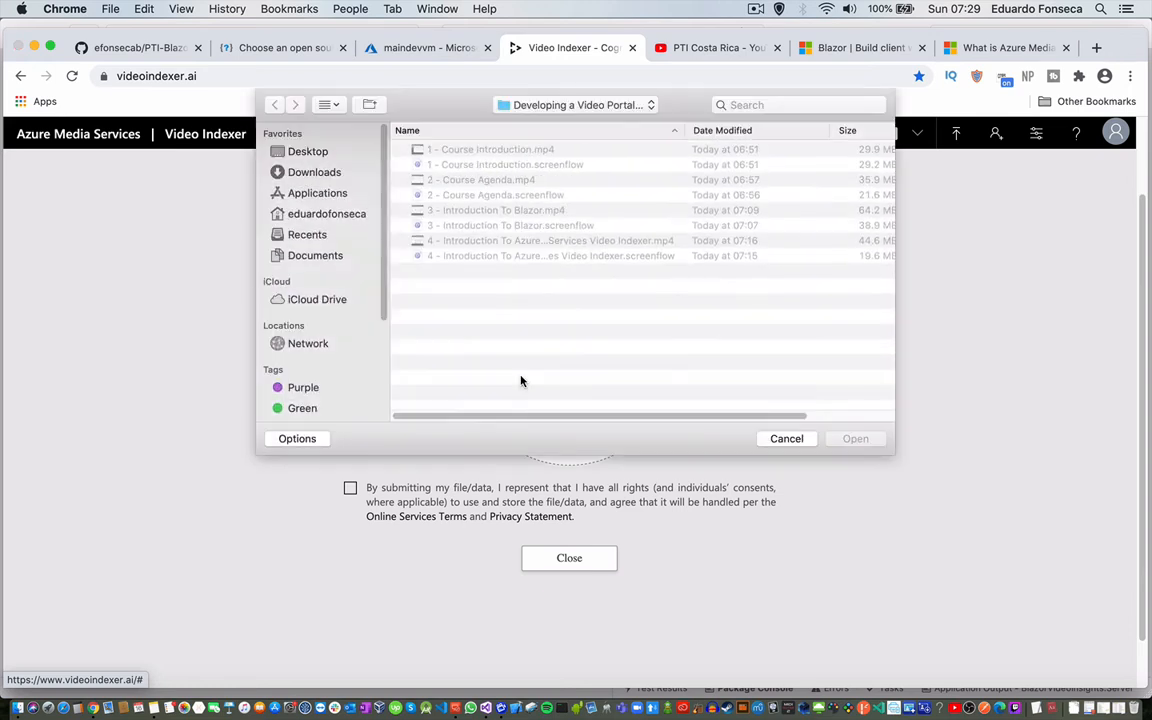
{"action": "left_click", "coordinate": [445, 150]}
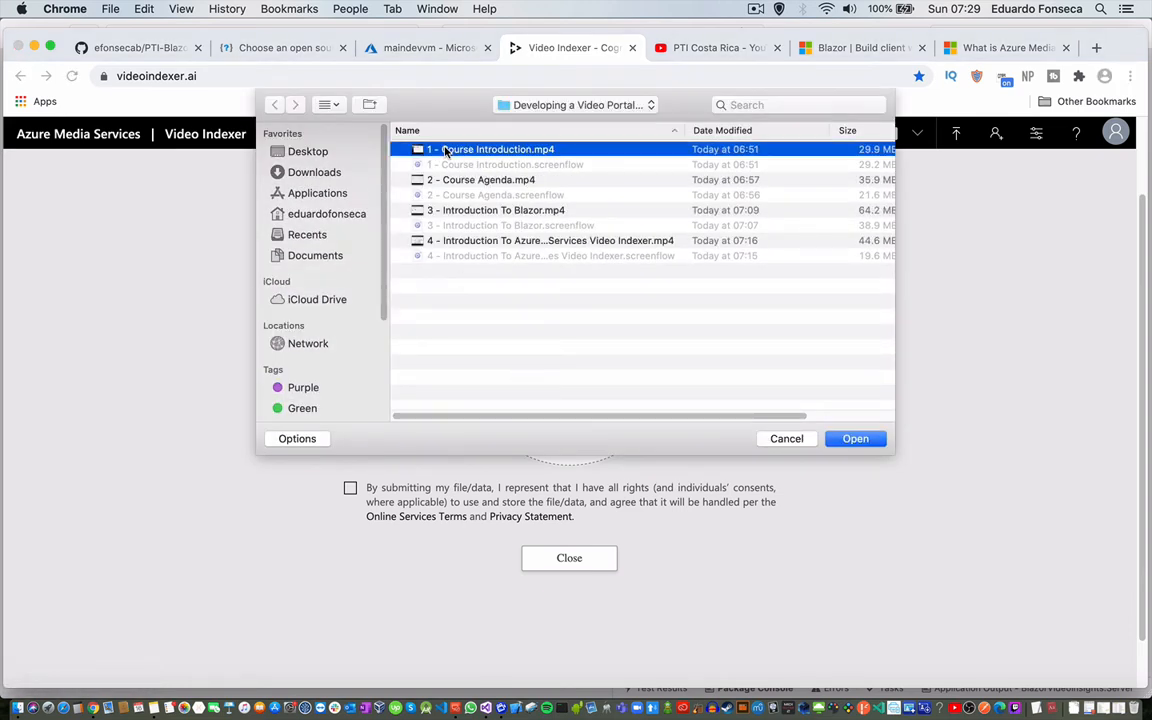
{"action": "left_click", "coordinate": [855, 440]}
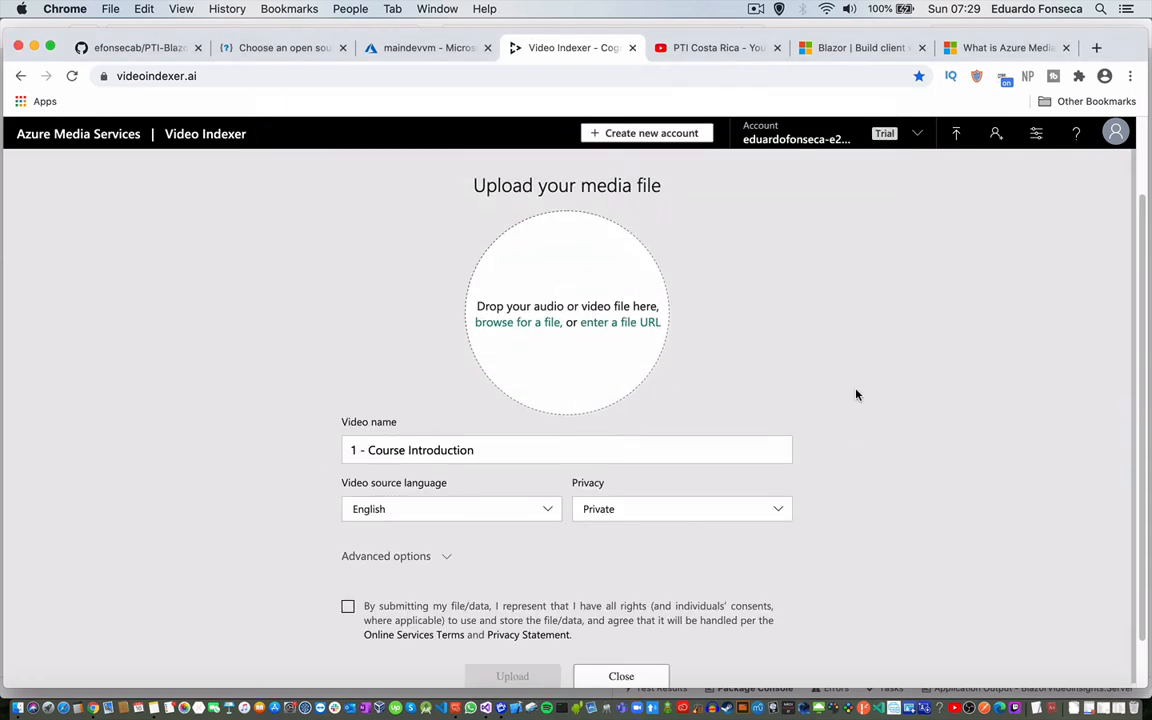
Set the video source language to Auto-detect single language.
{"action": "scroll", "coordinate": [856, 394], "scroll_direction": "down", "scroll_amount": 1}
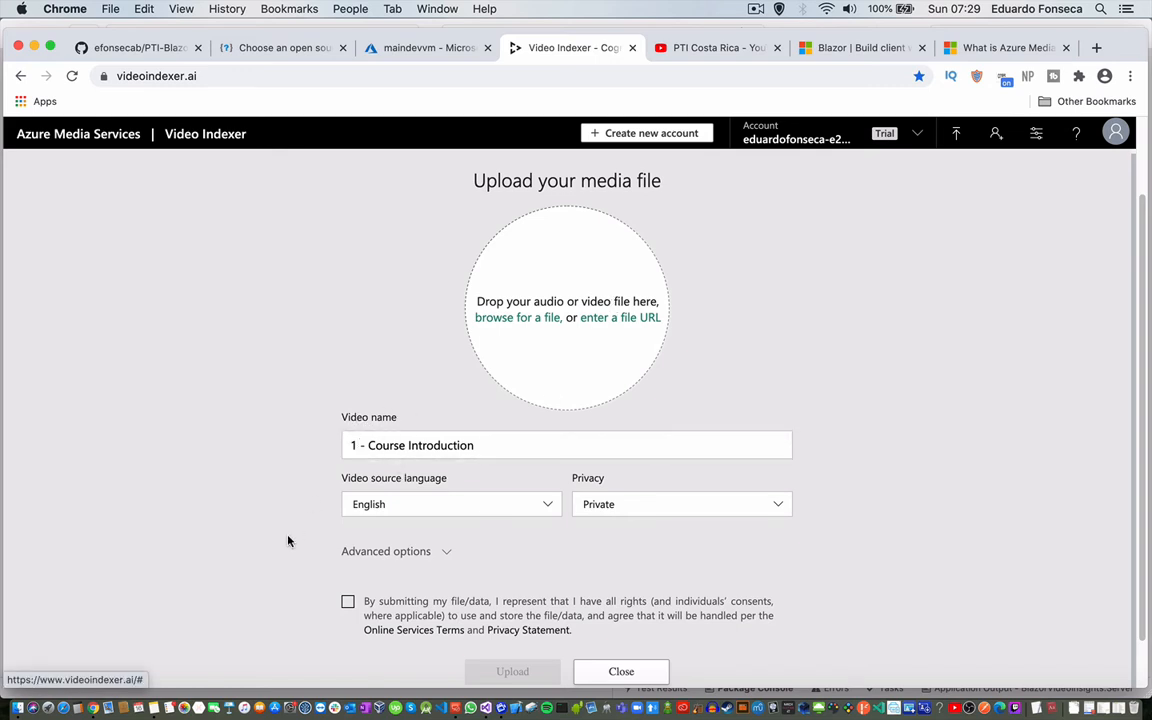
{"action": "left_click", "coordinate": [476, 507]}
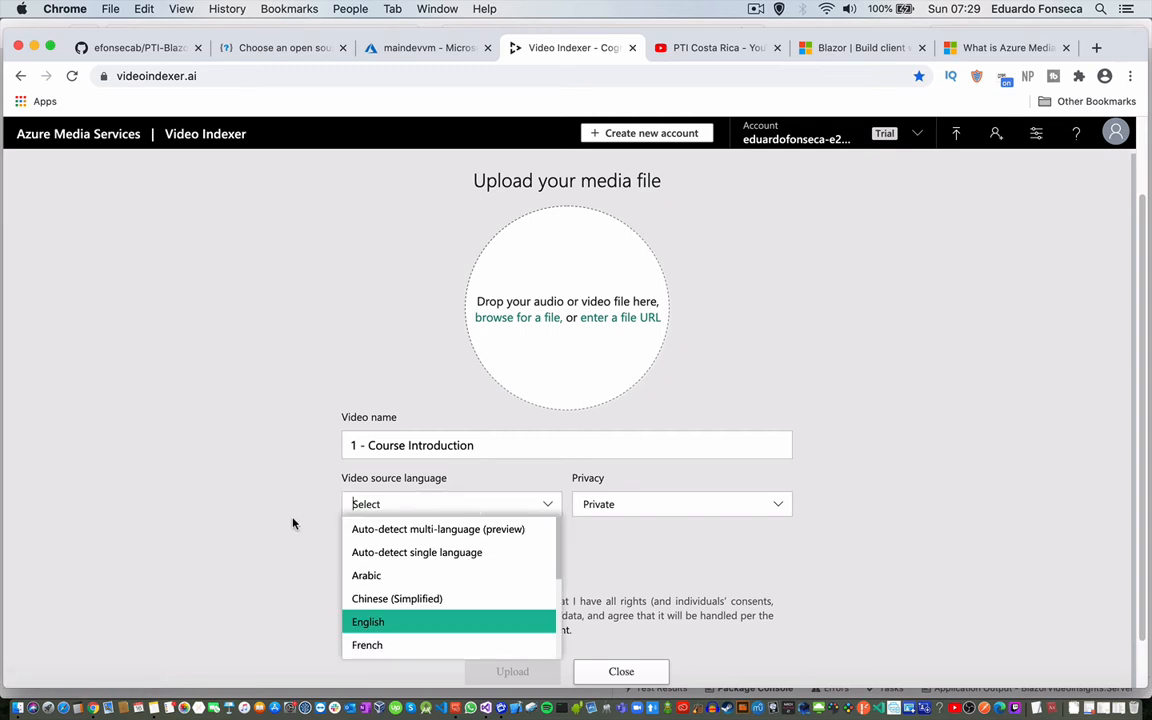
{"action": "key", "text": "Return"}
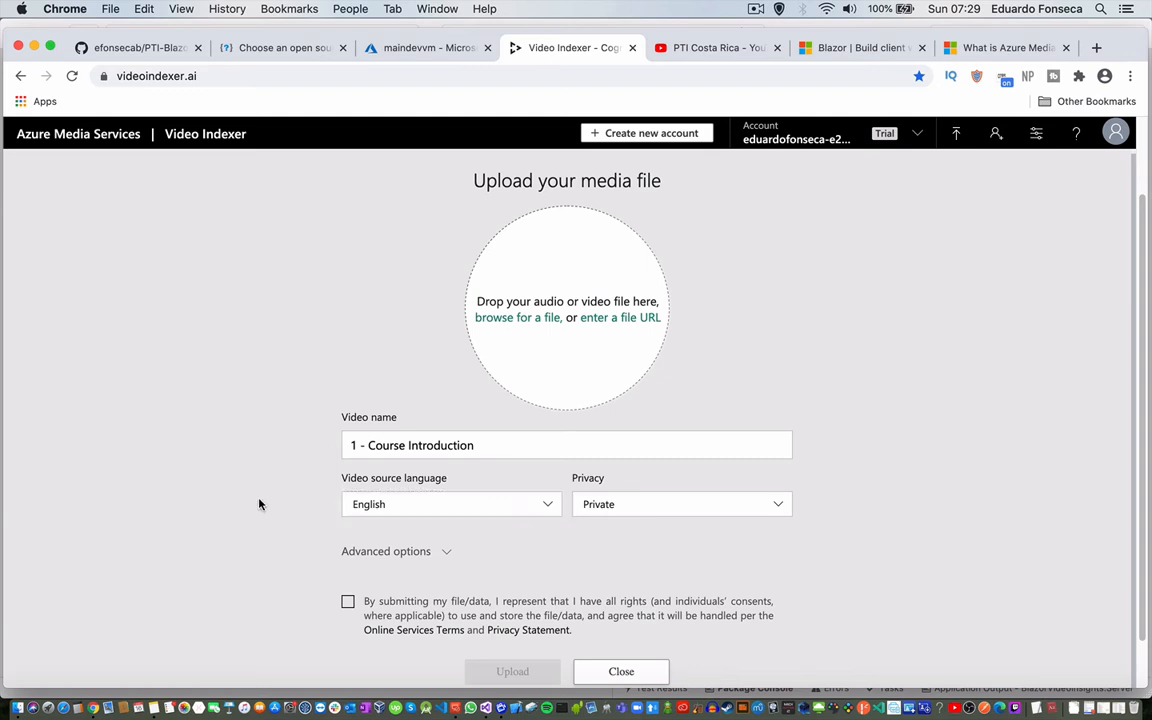
{"action": "left_click", "coordinate": [360, 504]}
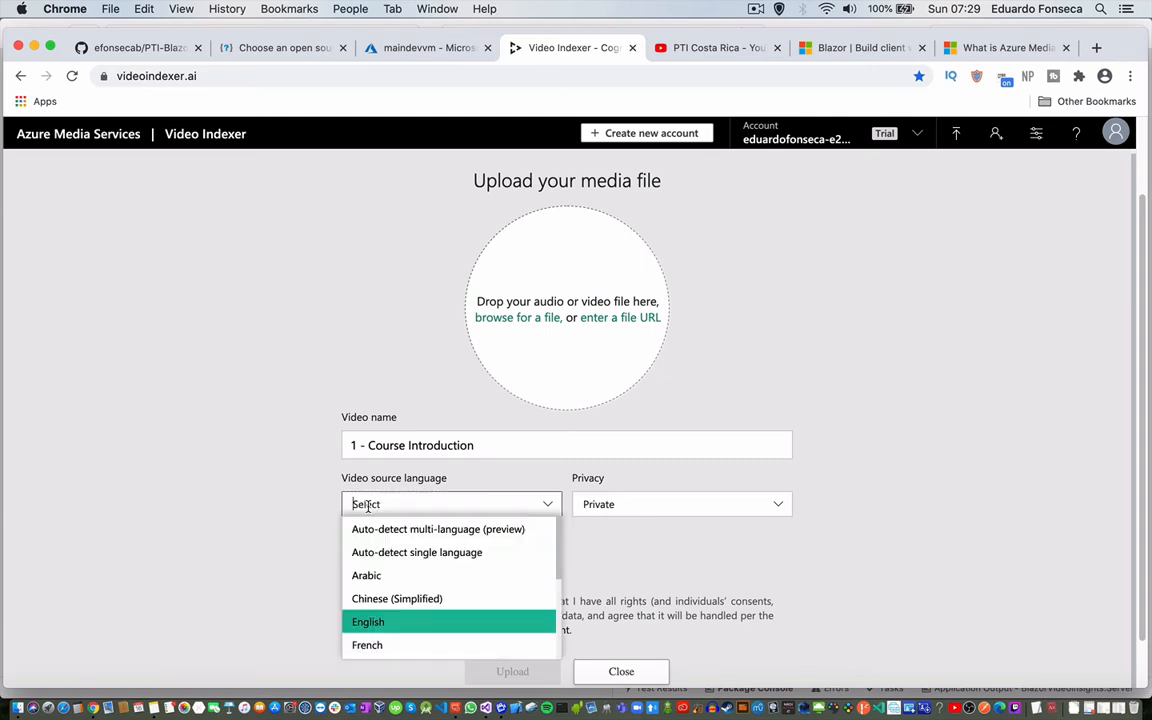
{"action": "left_click", "coordinate": [405, 552]}
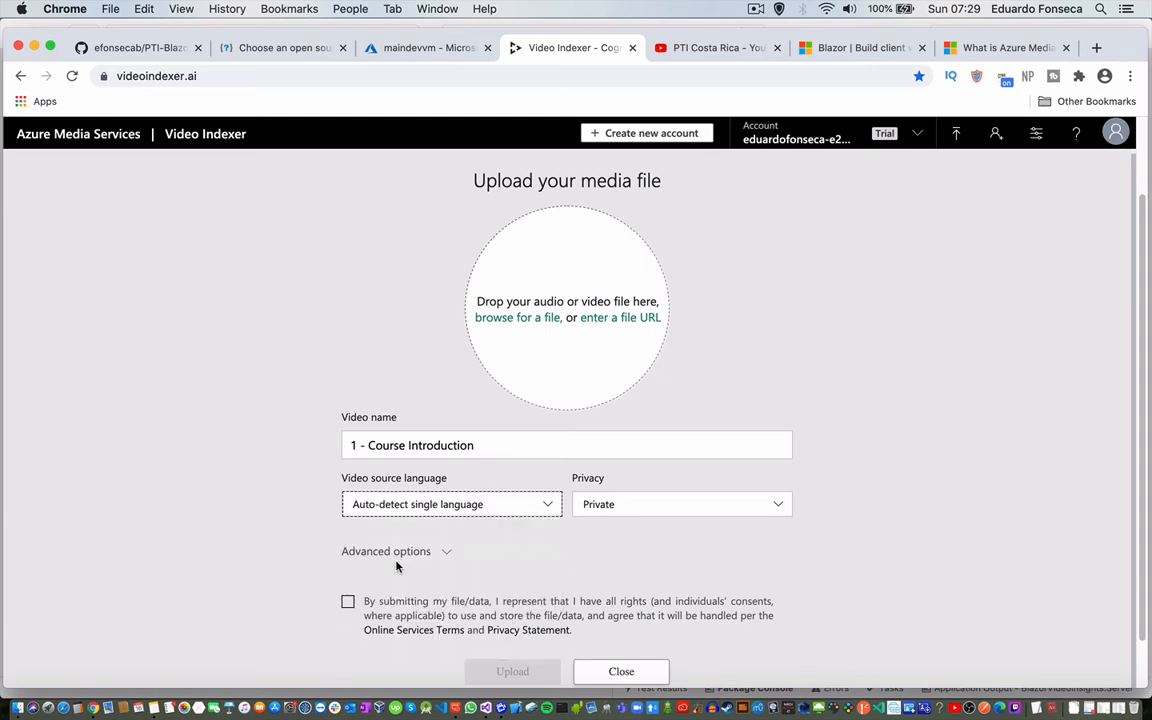
Review the privacy choices for the Course Introduction upload, keeping Private.
{"action": "left_click", "coordinate": [778, 506]}
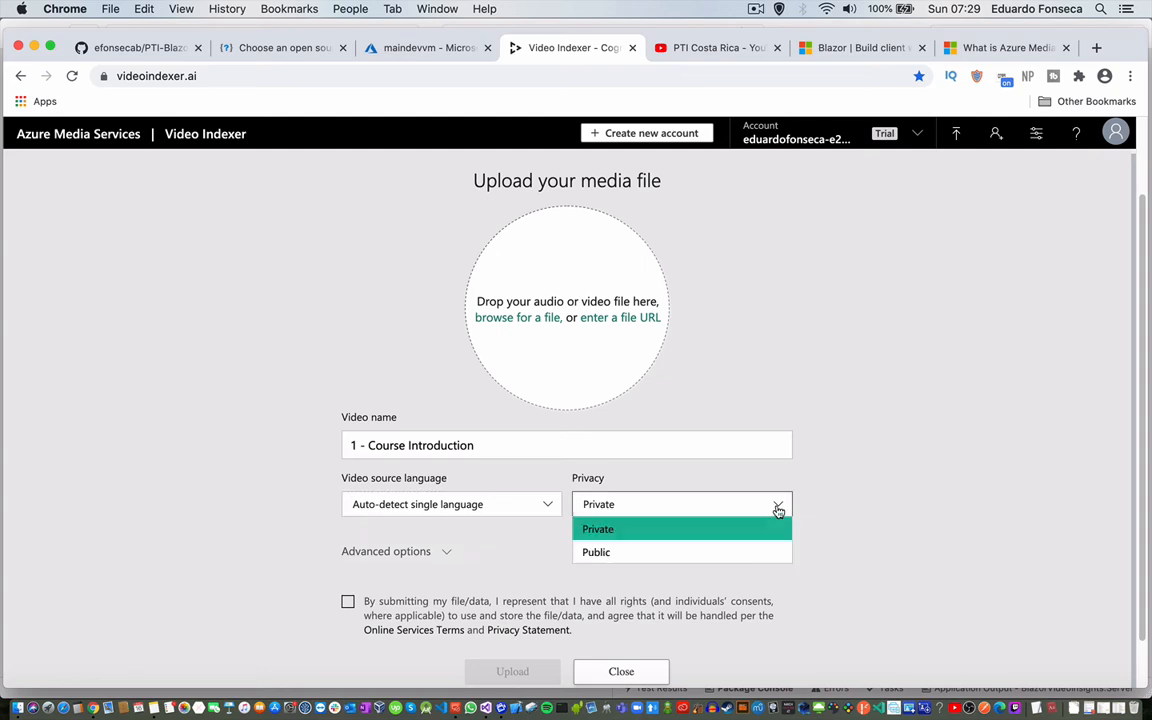
{"action": "left_click", "coordinate": [894, 507]}
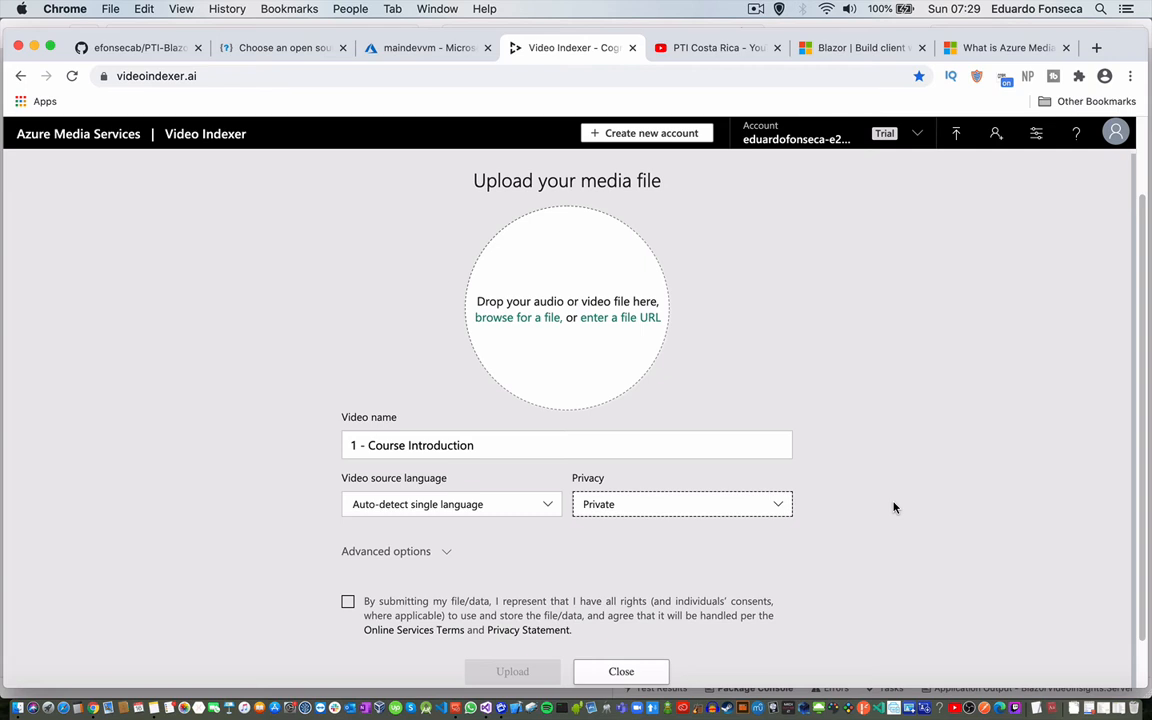
{"action": "left_click", "coordinate": [773, 507]}
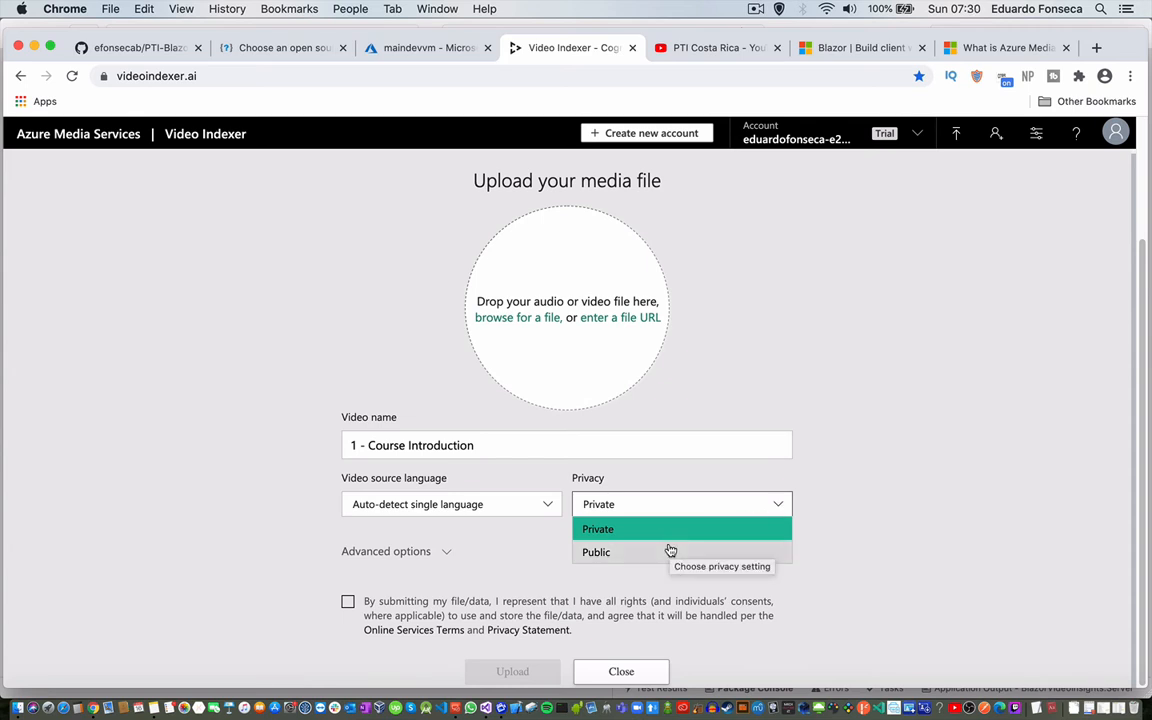
{"action": "left_click", "coordinate": [332, 541]}
Show the advanced upload options and review the People / Animated characters model choices, keeping People models and Default.
{"action": "left_click", "coordinate": [366, 553]}
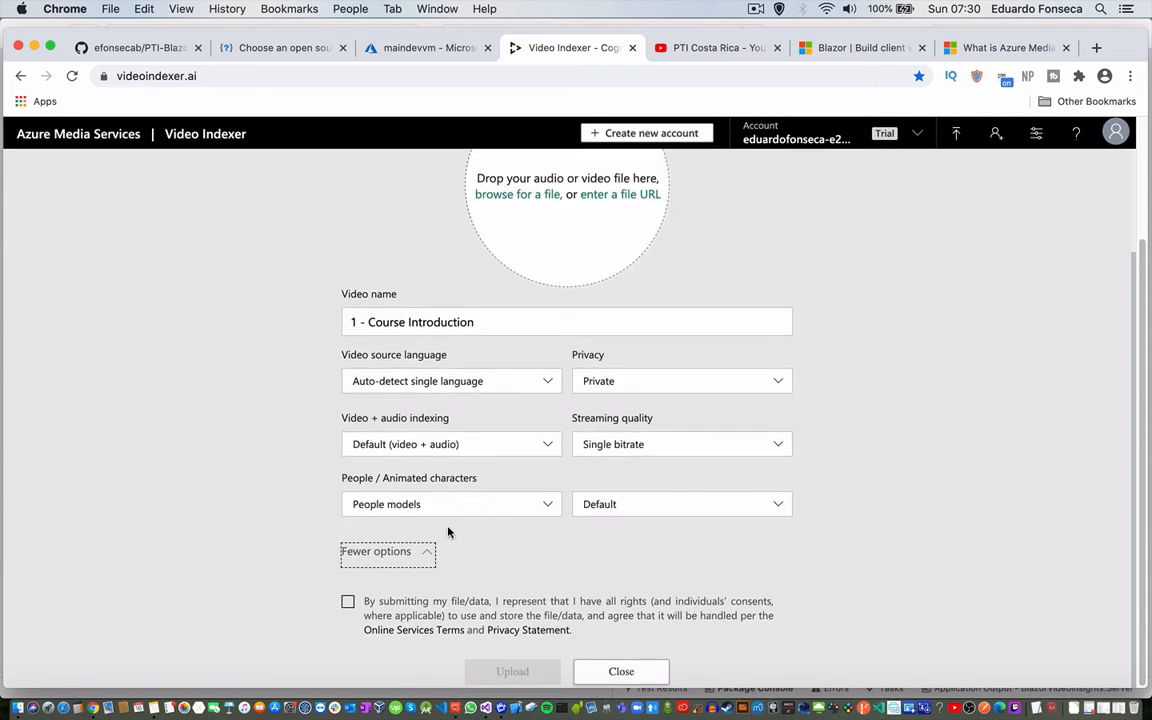
{"action": "left_click", "coordinate": [514, 512]}
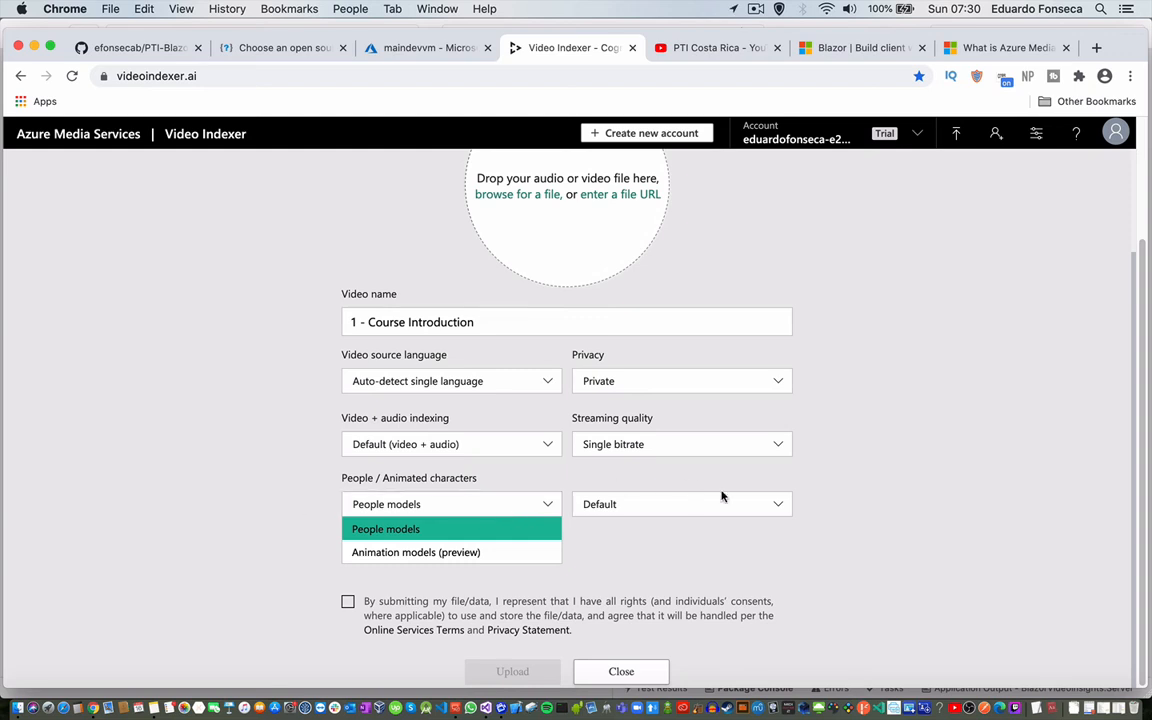
{"action": "left_click", "coordinate": [759, 504]}
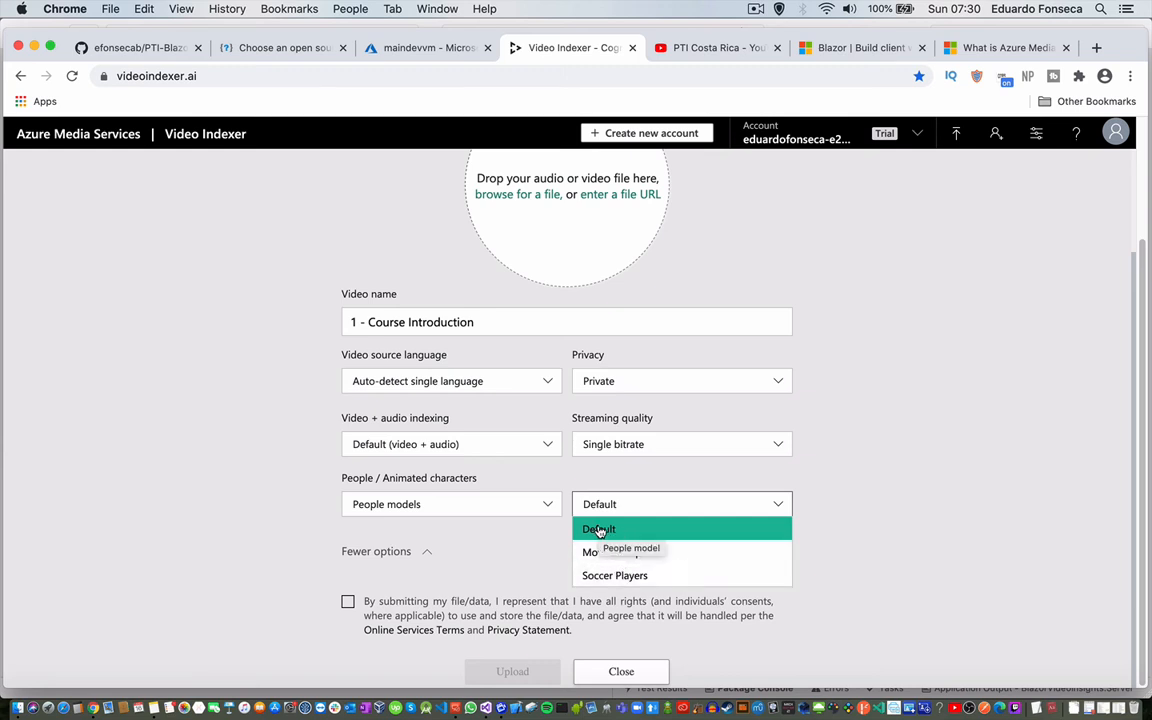
{"action": "left_click", "coordinate": [839, 501]}
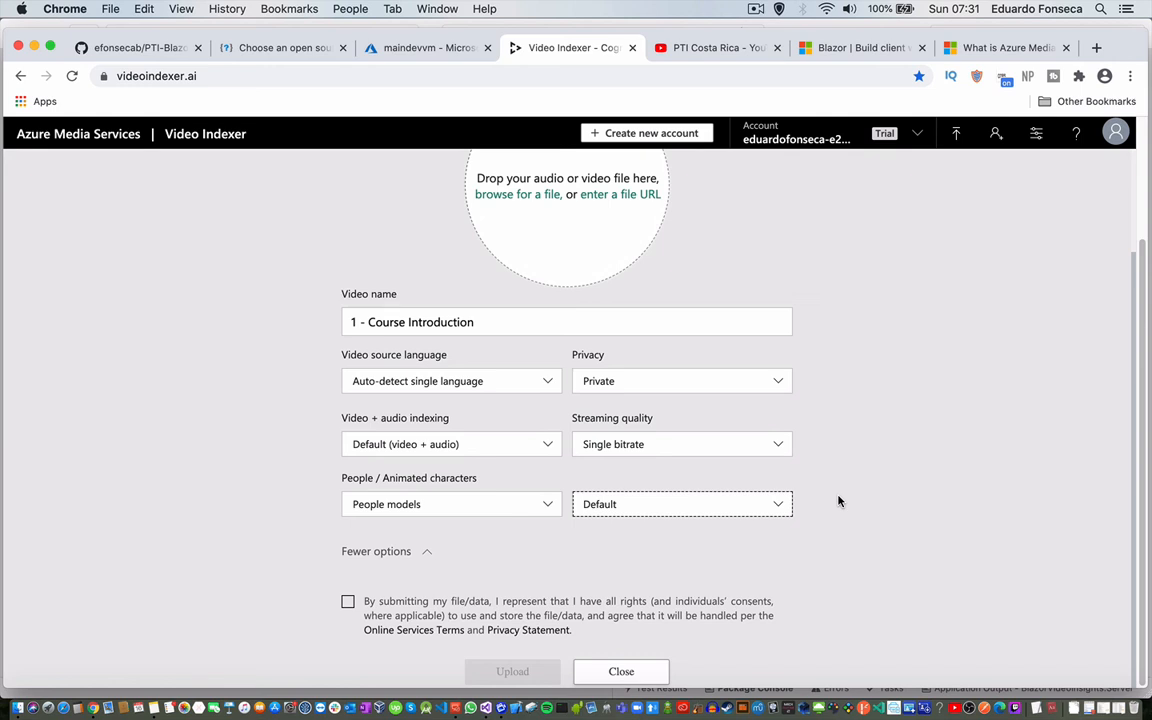
{"action": "left_click", "coordinate": [761, 509]}
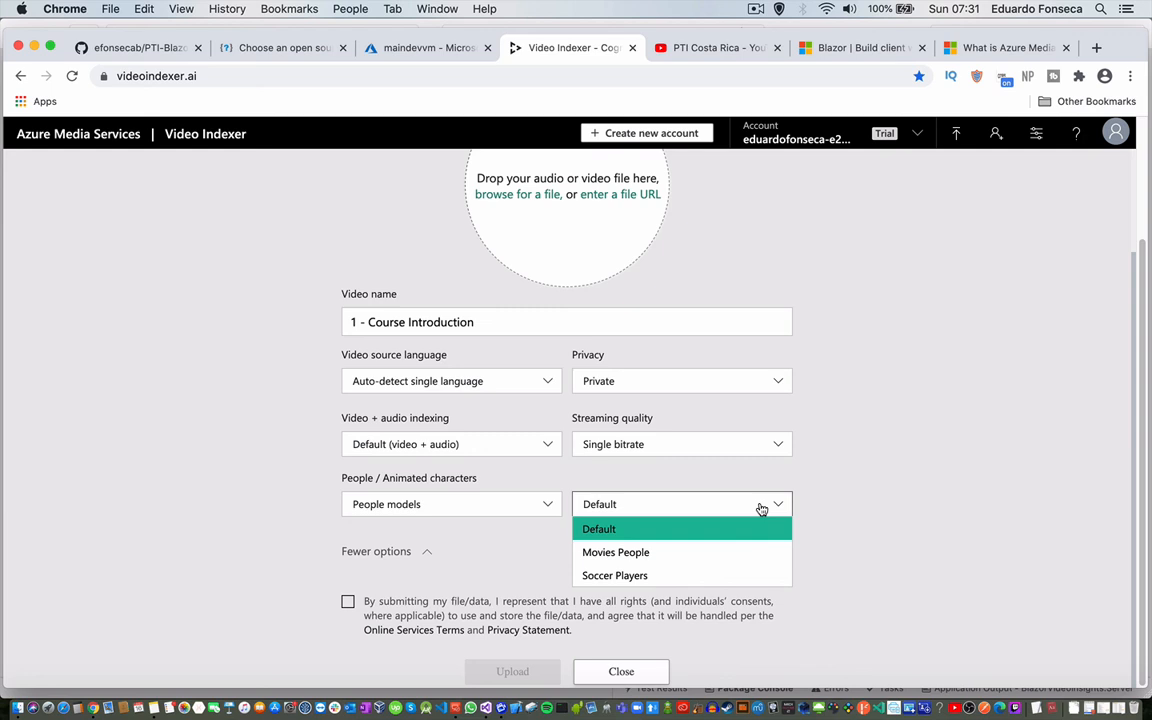
{"action": "left_click", "coordinate": [900, 429]}
Accept the rights and terms statement, upload the Course Introduction video, and check the upload progress.
{"action": "left_click", "coordinate": [347, 601]}
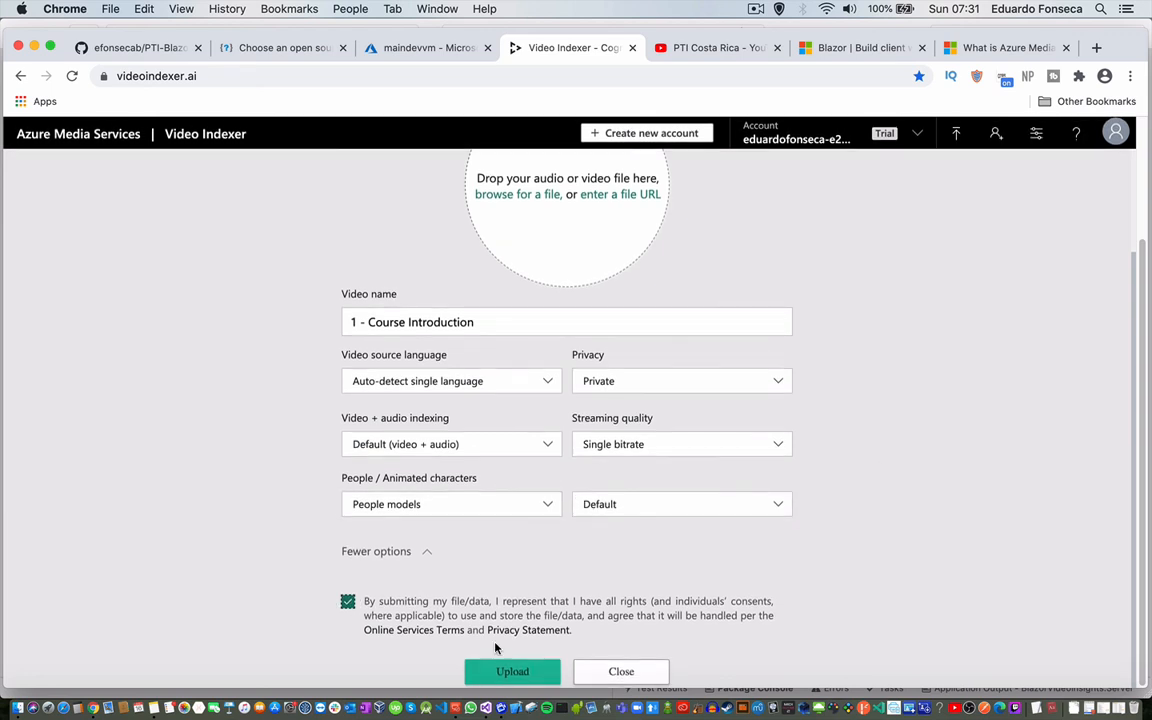
{"action": "left_click", "coordinate": [511, 672]}
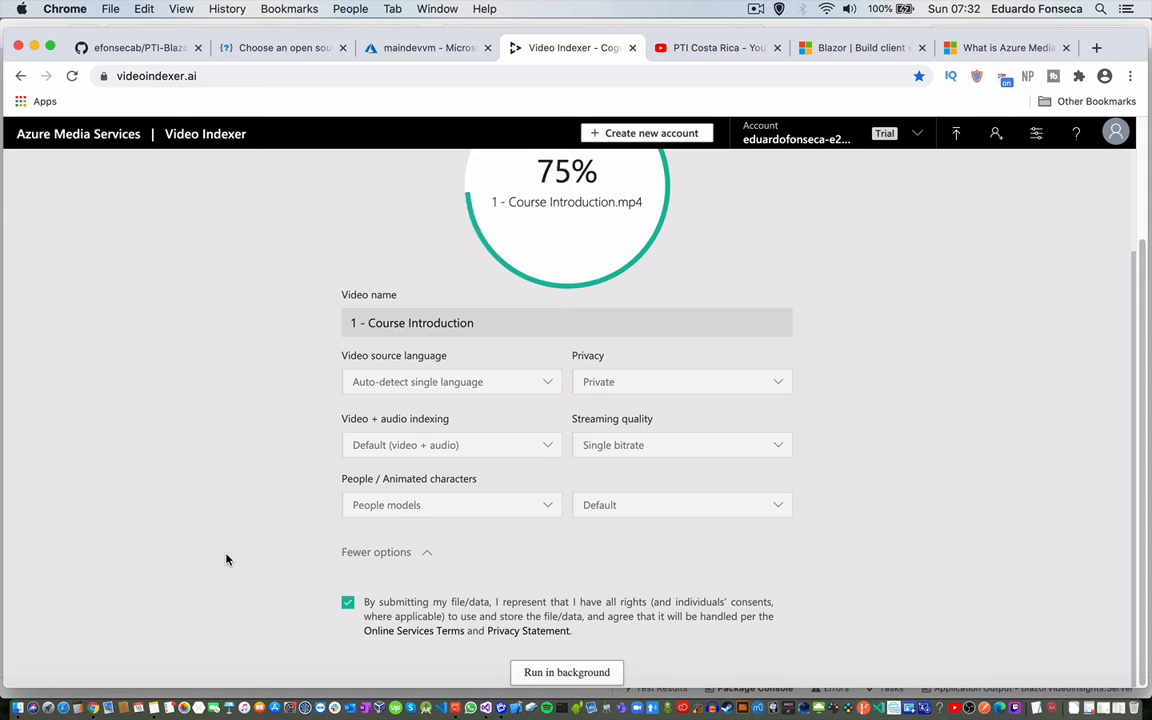
{"action": "scroll", "coordinate": [226, 560], "scroll_direction": "up", "scroll_amount": 3}
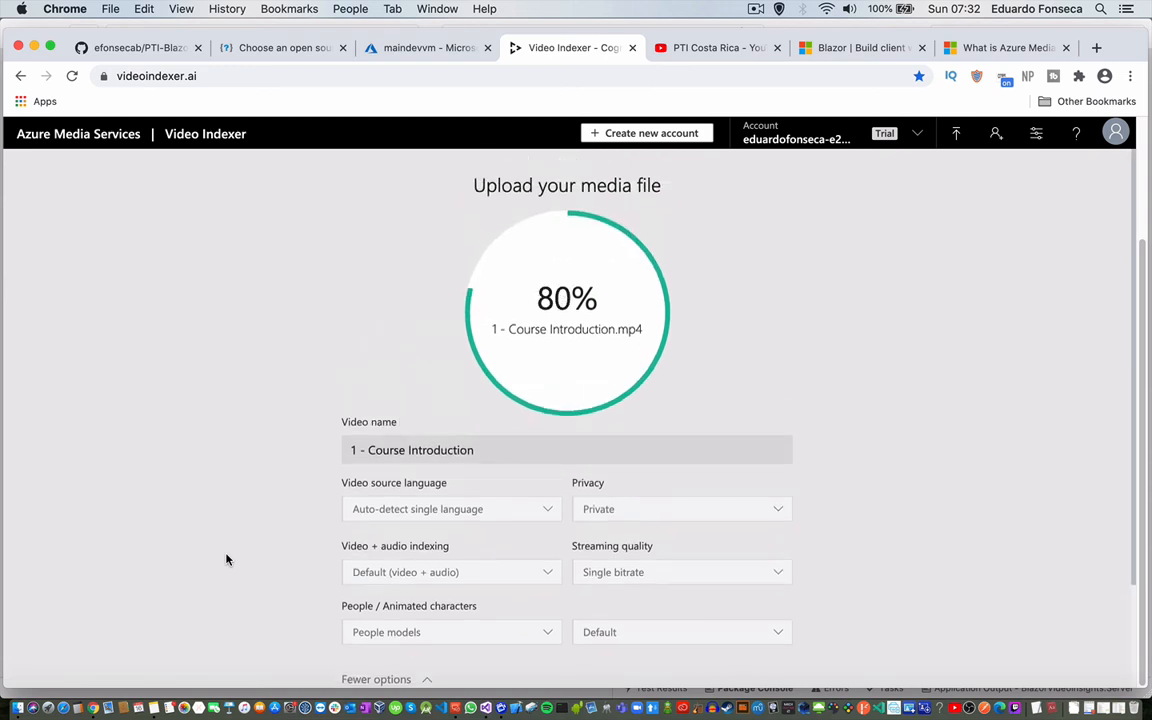